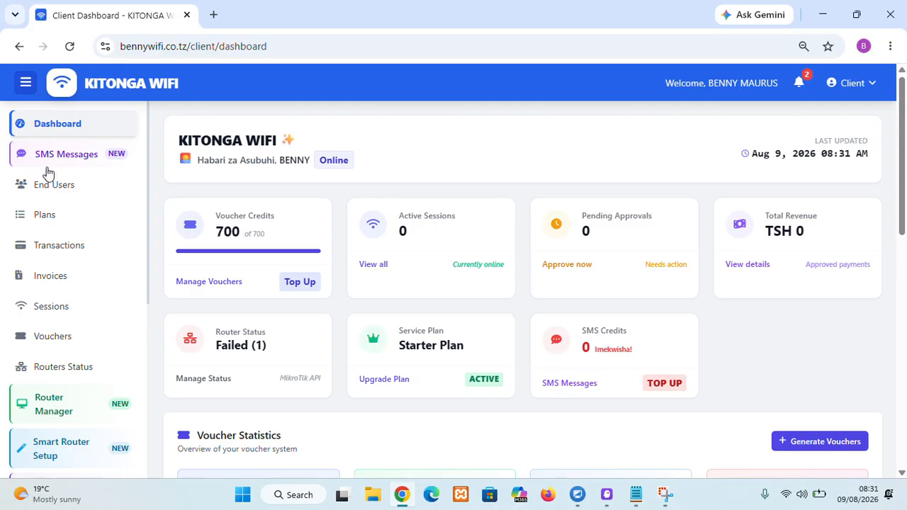
Step: Open the Plans management page from the dashboard
click(27, 84)
click(27, 84)
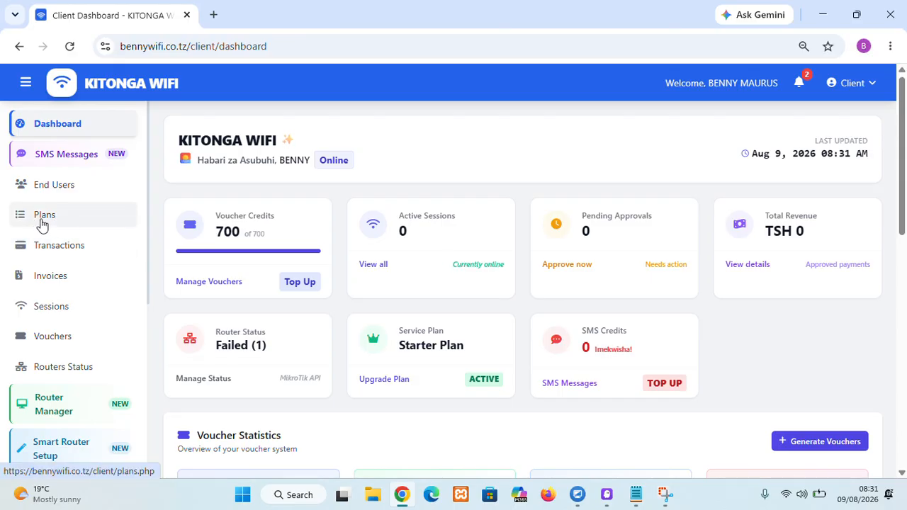
click(46, 218)
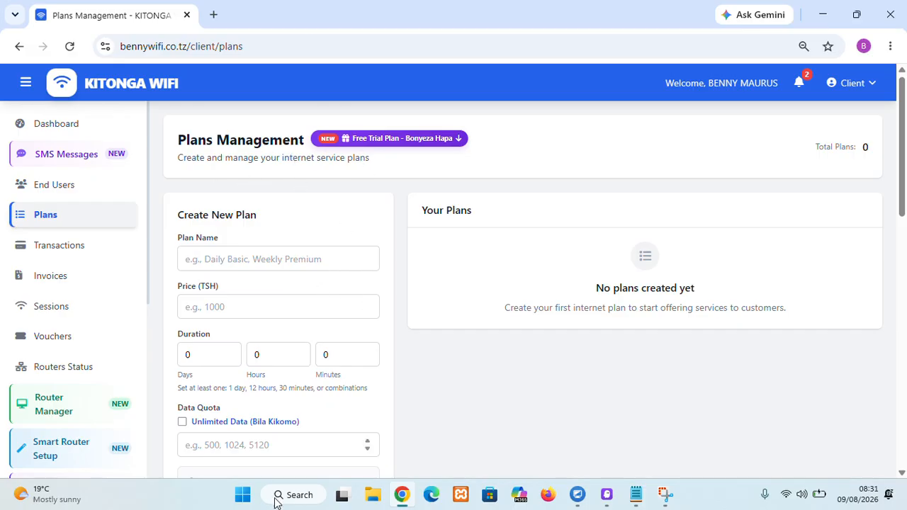
Step: Start a new plan named Masaa 6 with a price of 500 TSH
click(223, 260)
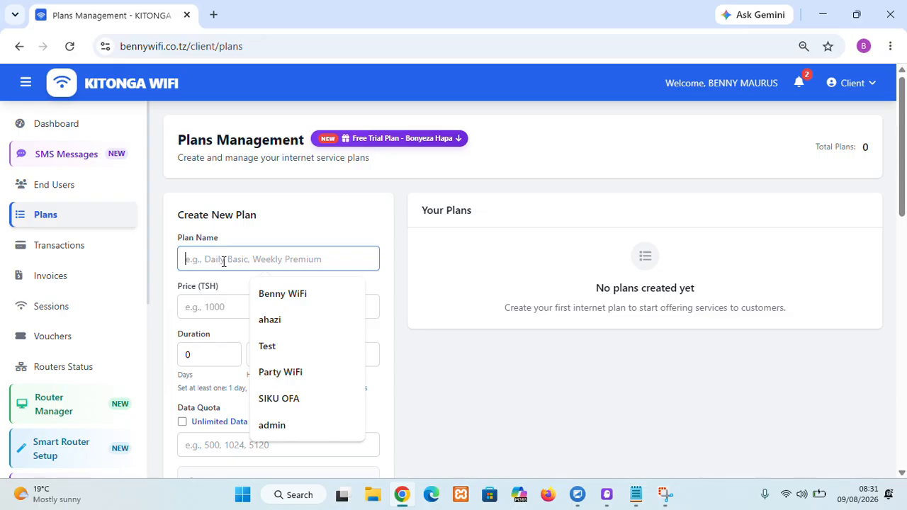
text(Masaa 6)
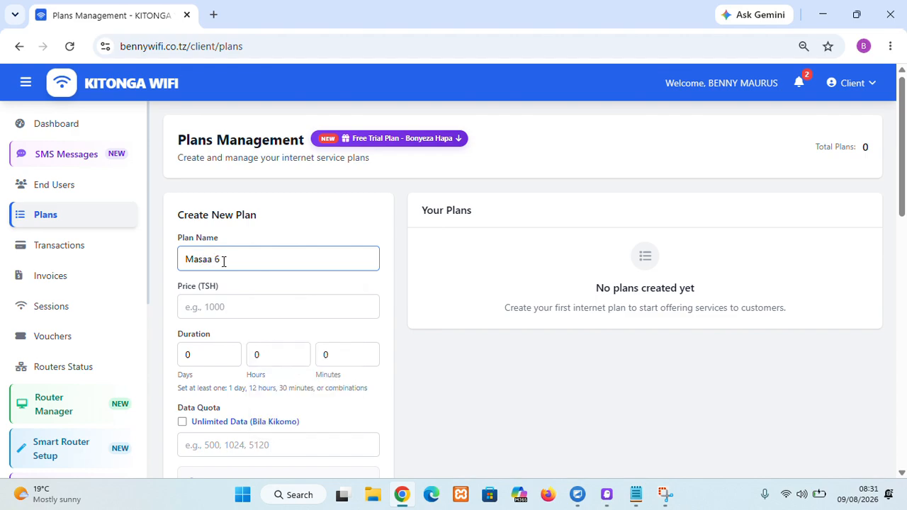
click(220, 304)
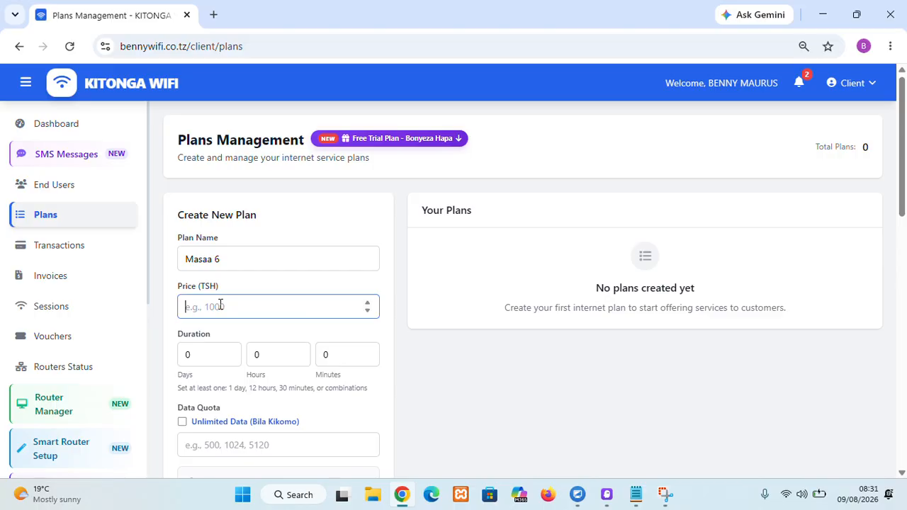
text(500)
Step: Set the plan's duration to 6 hours
click(268, 361)
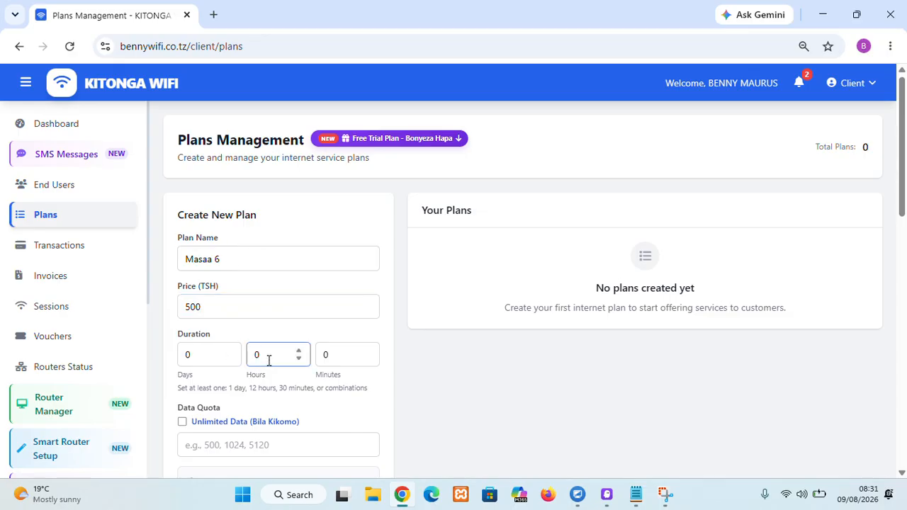
key(BackSpace)
text(67)
scroll(269, 361, down, 2)
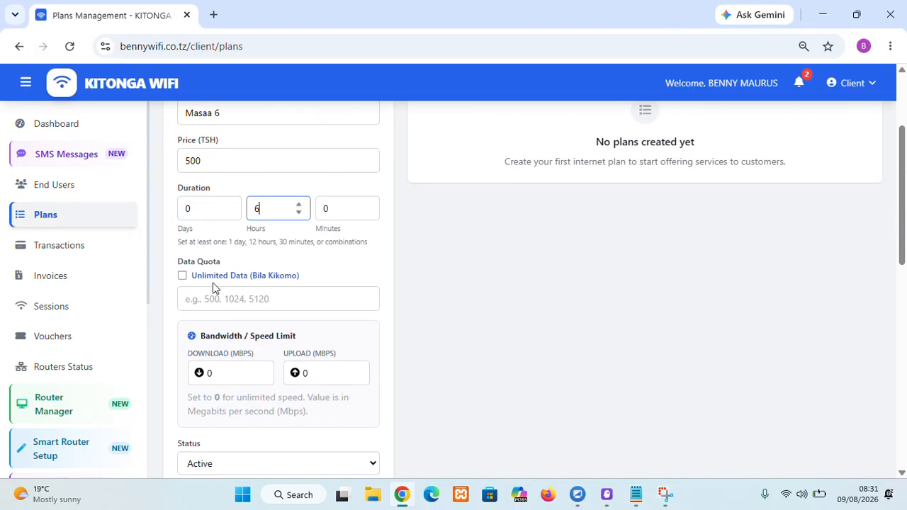
click(222, 300)
text(1024)
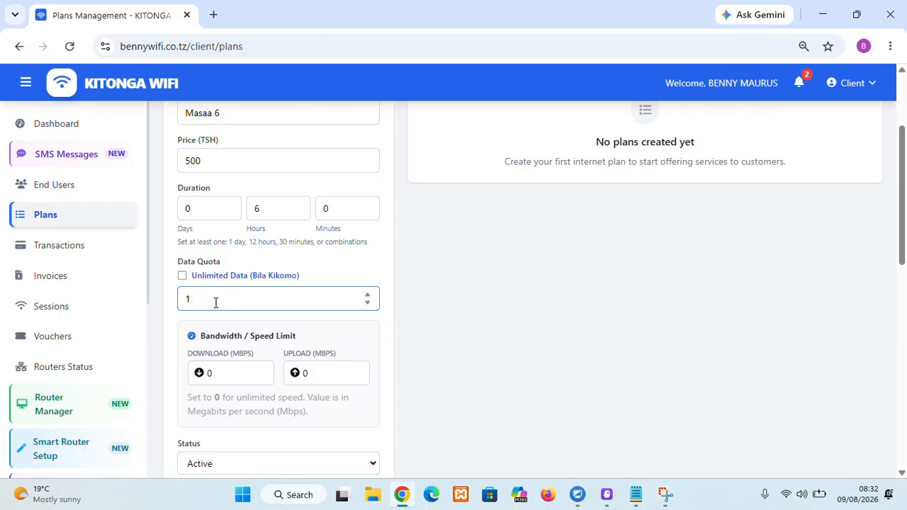
key(BackSpace)
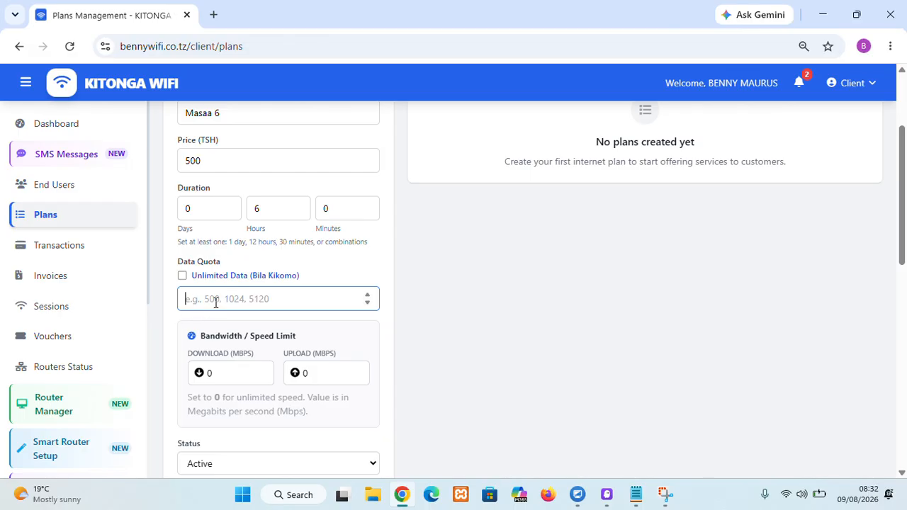
Step: Enable unlimited data for the plan and set the download speed limit to 10 Mbps
click(182, 277)
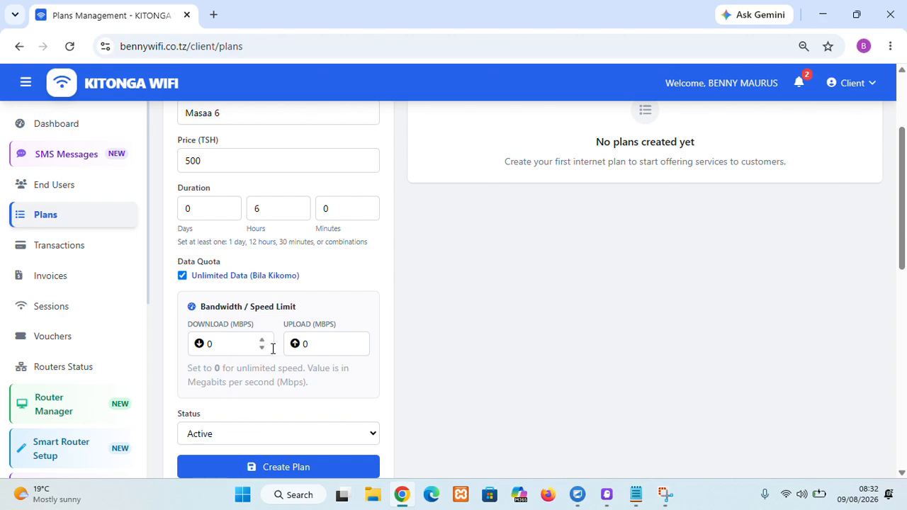
click(225, 347)
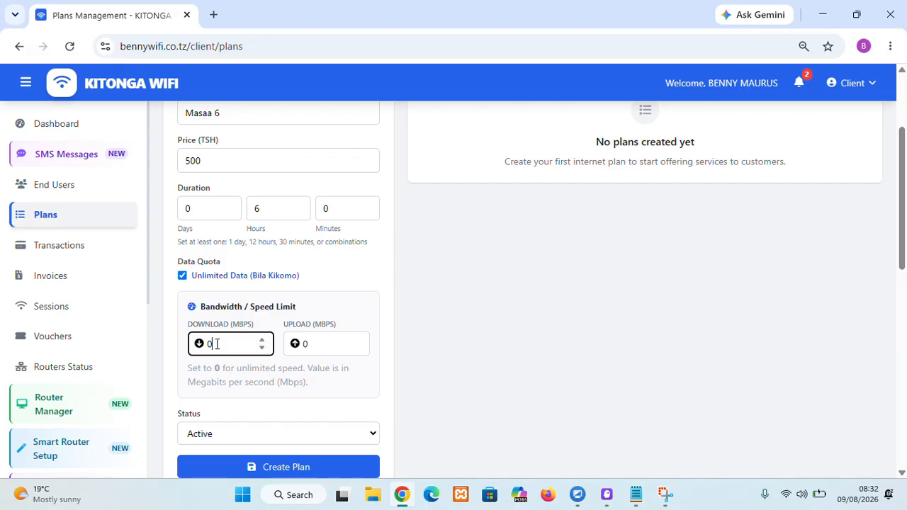
key(BackSpace)
text(1)
Step: Set the upload speed limit to 4 Mbps and create the Masaa 6 plan
click(315, 347)
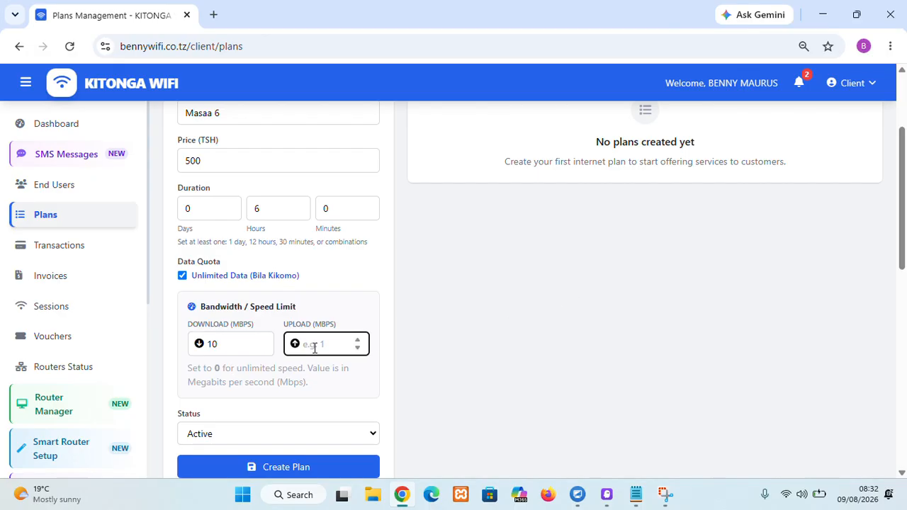
text(5)
key(BackSpace)
text(4)
scroll(283, 396, down, 2)
click(289, 327)
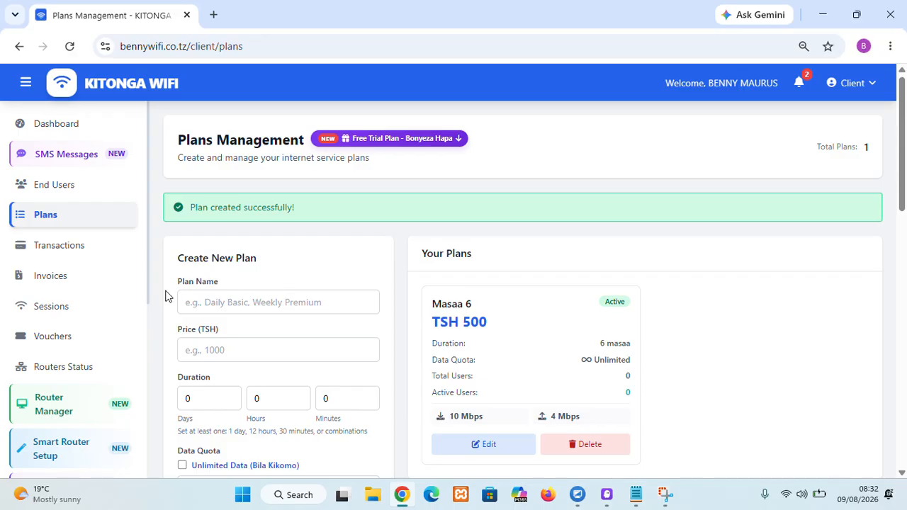
Step: Start a new plan named Masaa 12 with a price of 800 TSH
click(216, 304)
text(Masaa 12)
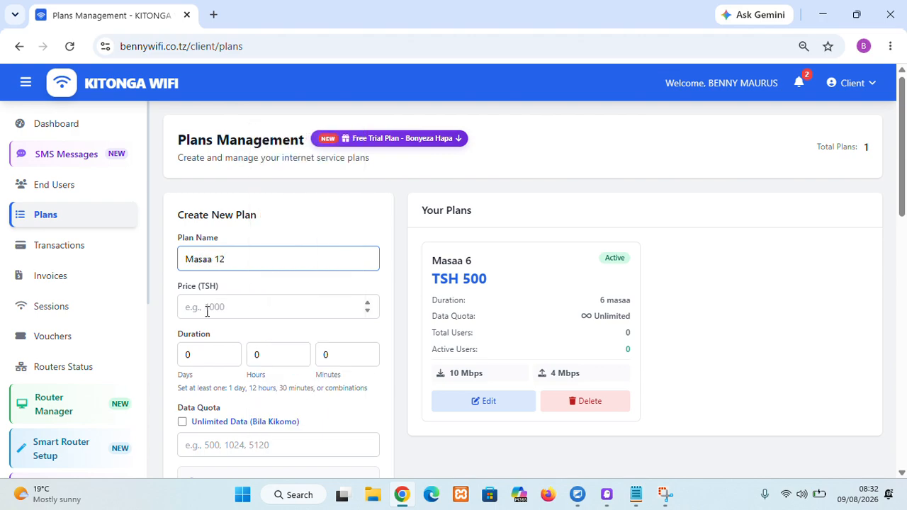
click(206, 310)
text(800)
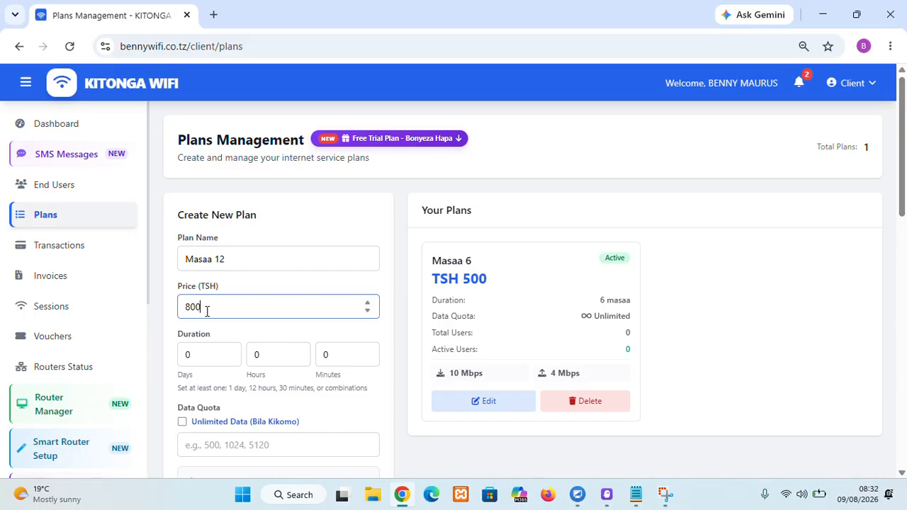
Step: Set the Masaa 12 plan's duration to 12 hours
click(277, 354)
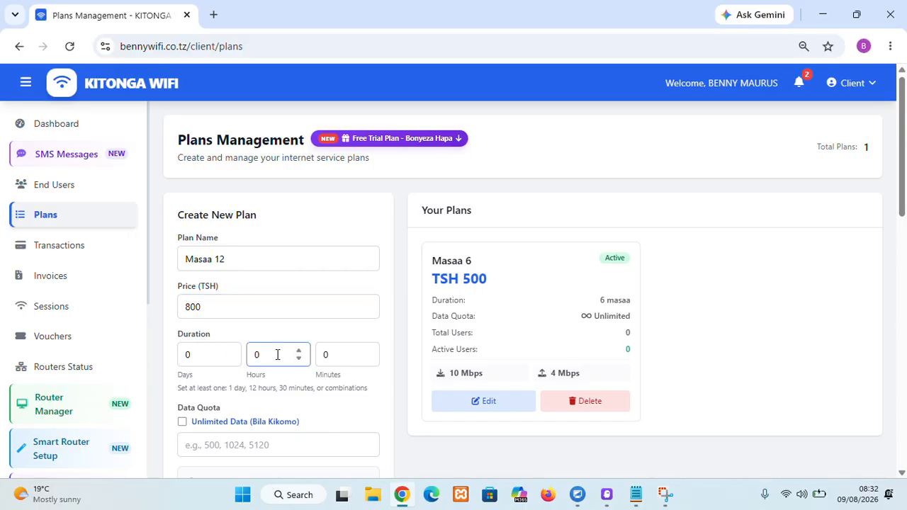
key(BackSpace)
text(12)
Step: Enable unlimited data and create the Masaa 12 plan
scroll(277, 354, down, 1)
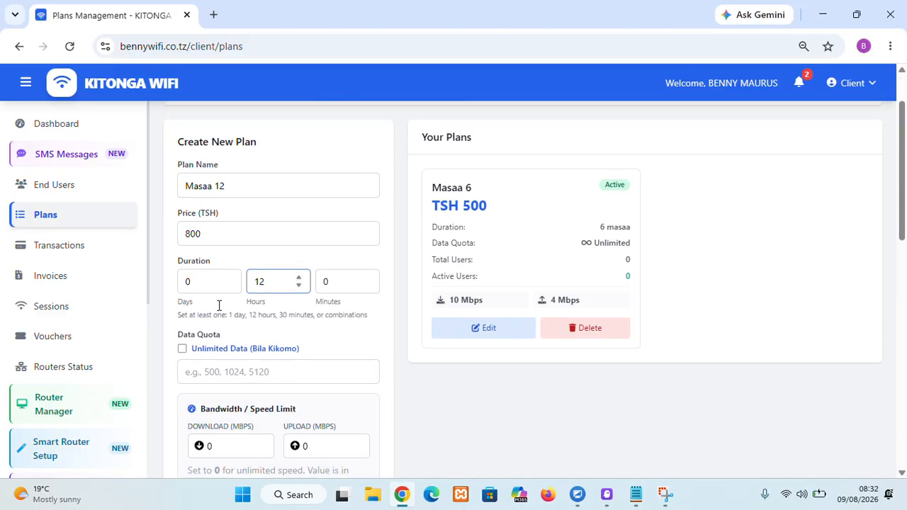
click(183, 350)
scroll(234, 340, down, 2)
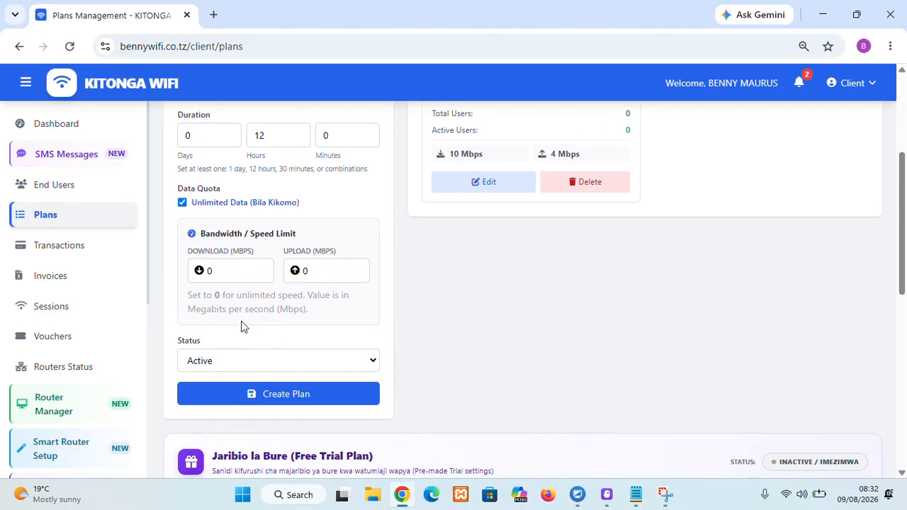
click(271, 400)
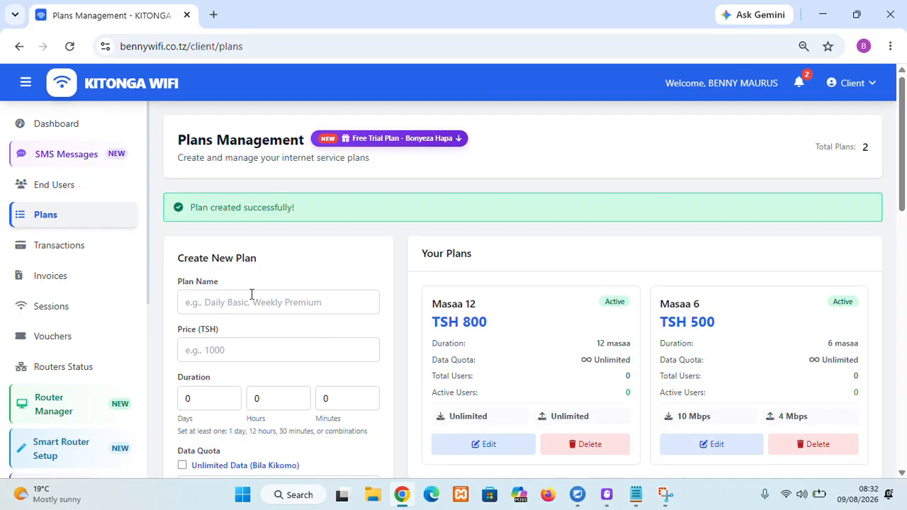
Step: Start a new plan named Masaa 24 with a price of 1000 TSH
click(251, 293)
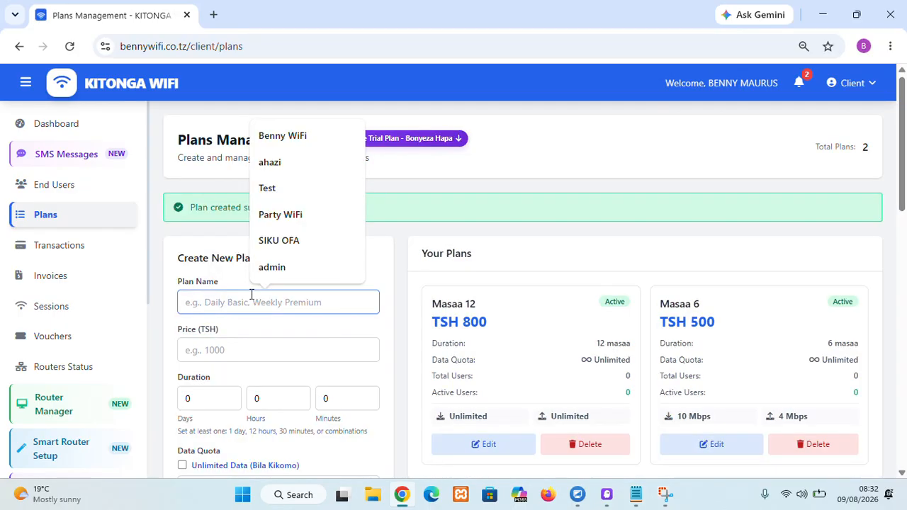
text(Masaa 24)
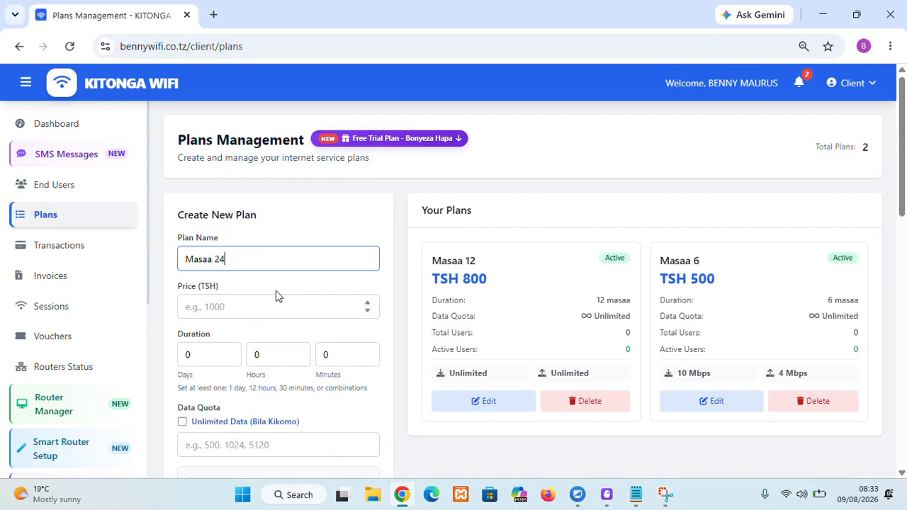
click(261, 301)
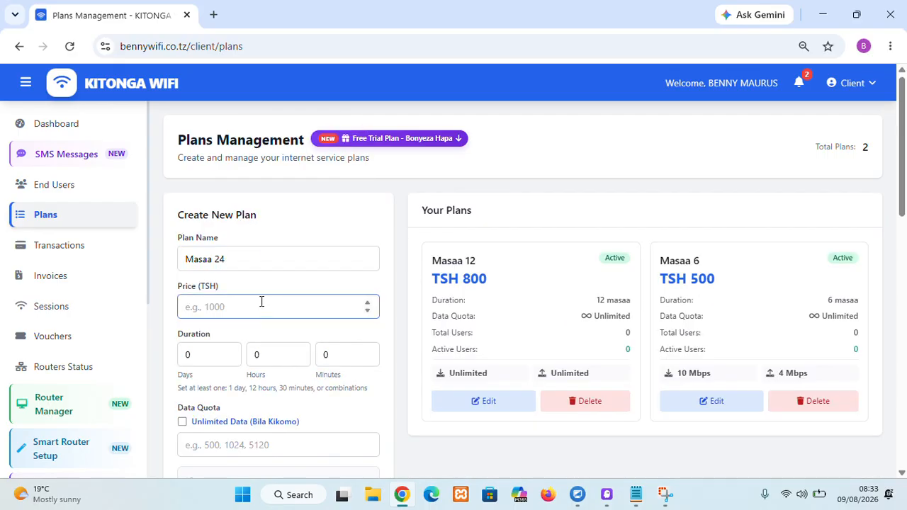
text(1000)
Step: Set the Masaa 24 plan's duration to 1 day
click(196, 348)
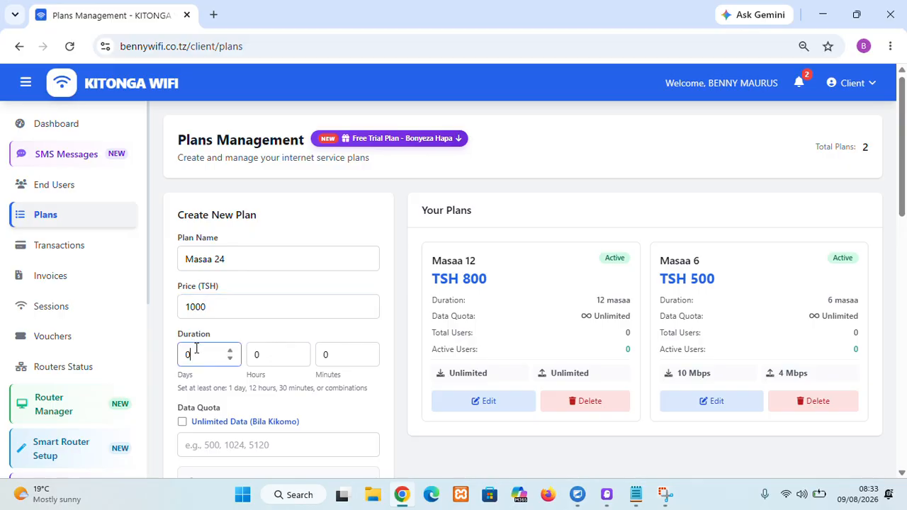
key(BackSpace)
text(1)
Step: Enable unlimited data and create the Masaa 24 plan
scroll(169, 406, down, 1)
click(182, 348)
scroll(233, 378, down, 2)
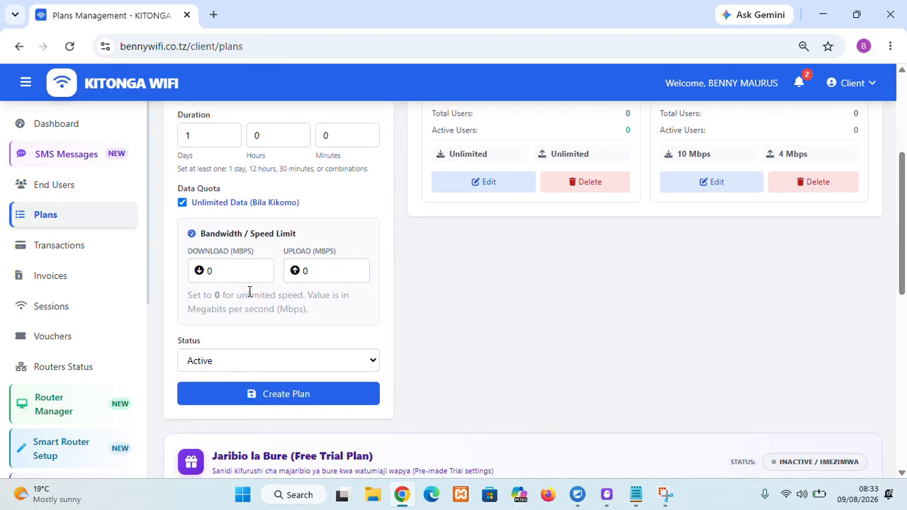
click(294, 401)
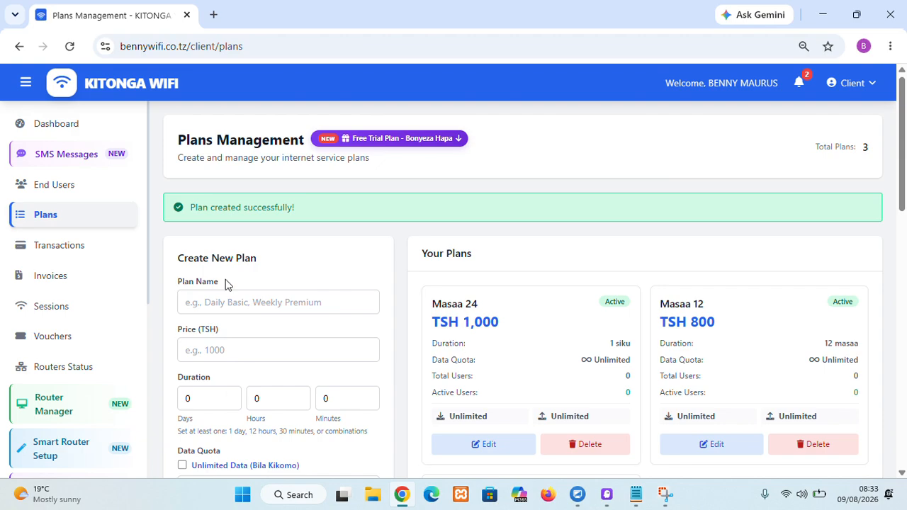
click(52, 214)
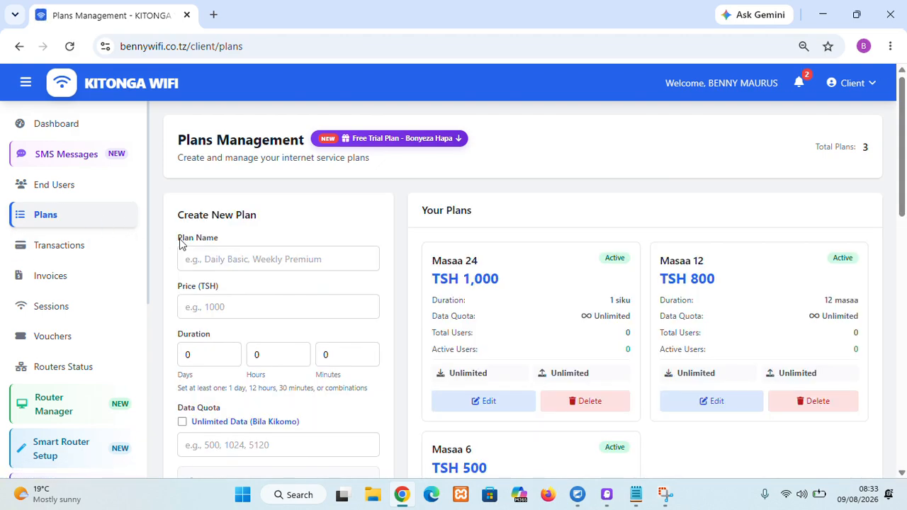
click(28, 216)
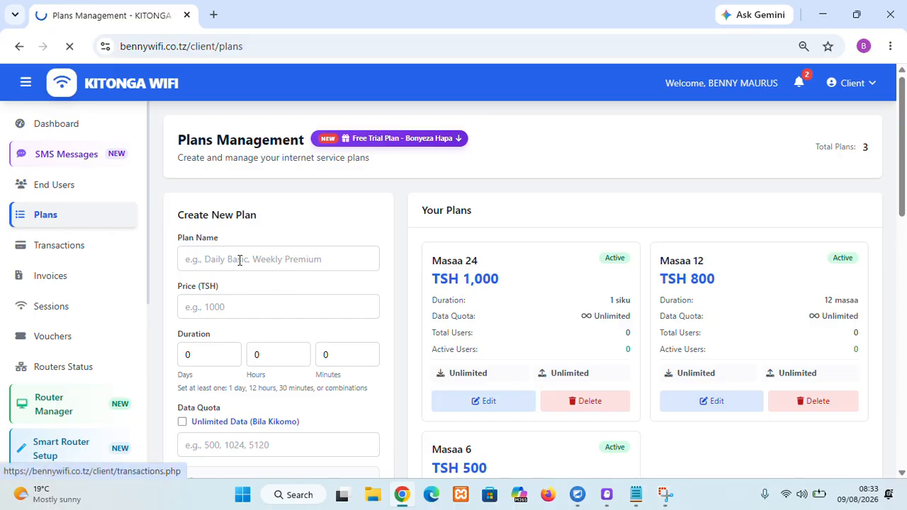
Step: Start a new plan named SIKU 7 OFA with a price of 5000 TSH
click(281, 265)
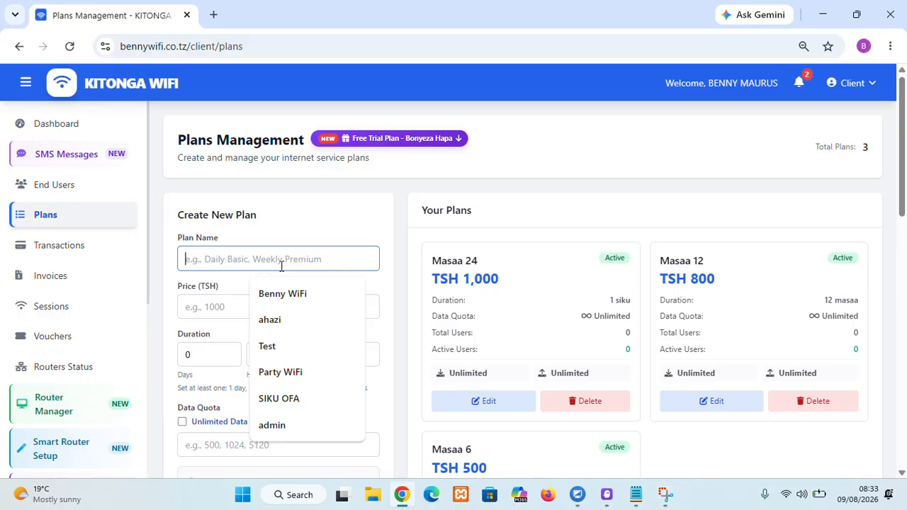
text(Siku )
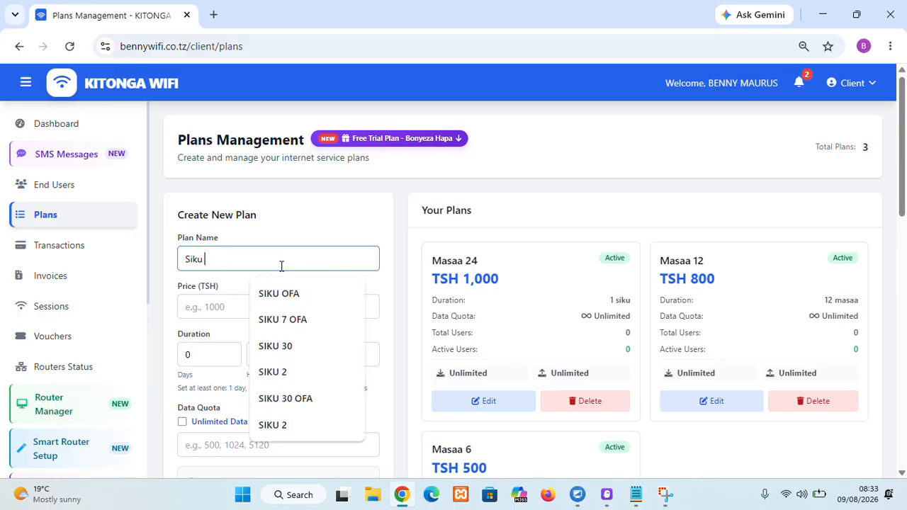
text(7 OFA)
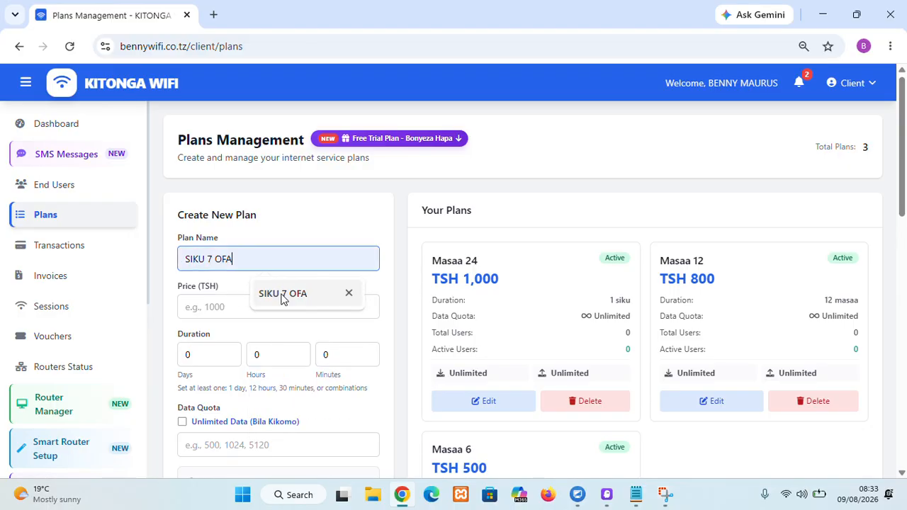
click(281, 293)
click(206, 315)
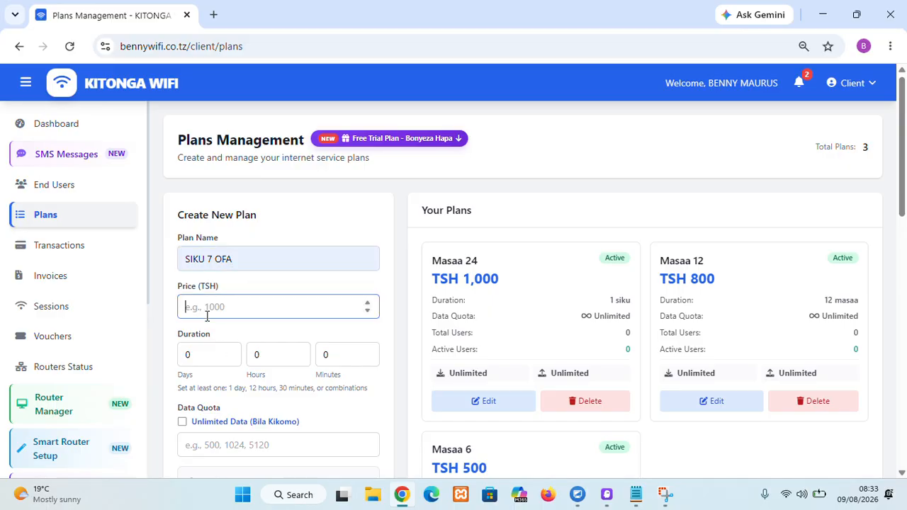
text(5000)
Step: Set the SIKU 7 OFA plan's duration to 6 days
click(207, 359)
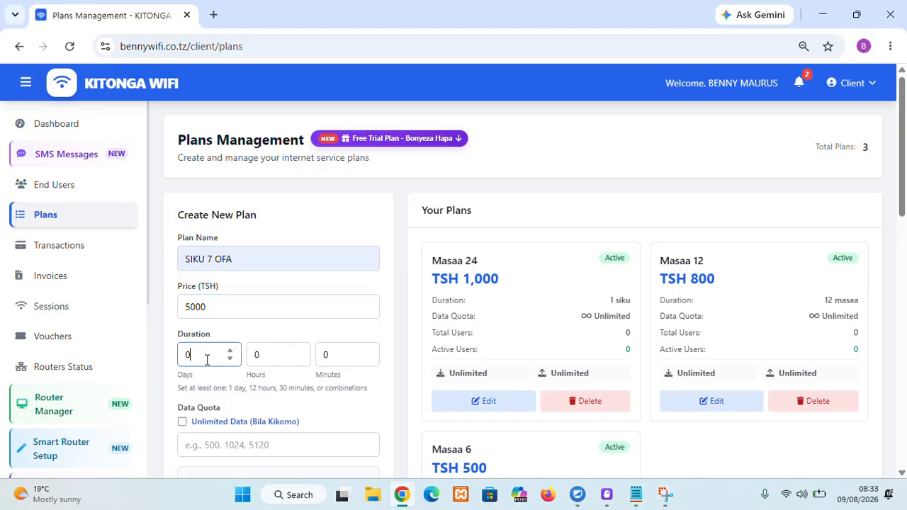
double_click(207, 359)
text(7)
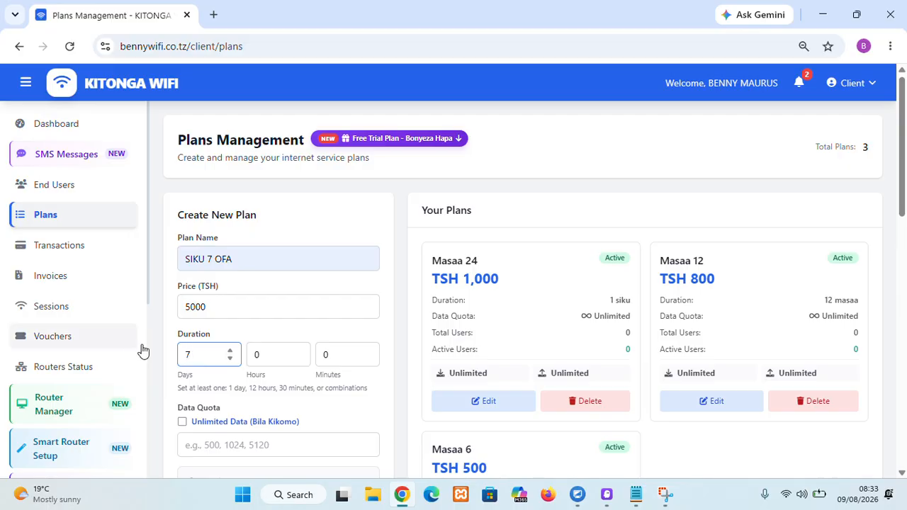
key(BackSpace)
text(6)
Step: Enable unlimited data for the SIKU 7 OFA plan
scroll(203, 382, down, 1)
click(226, 365)
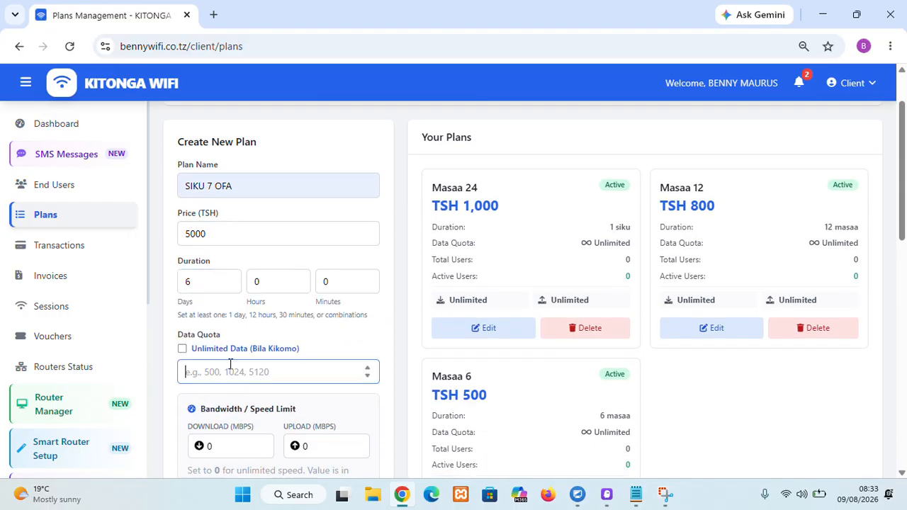
click(182, 348)
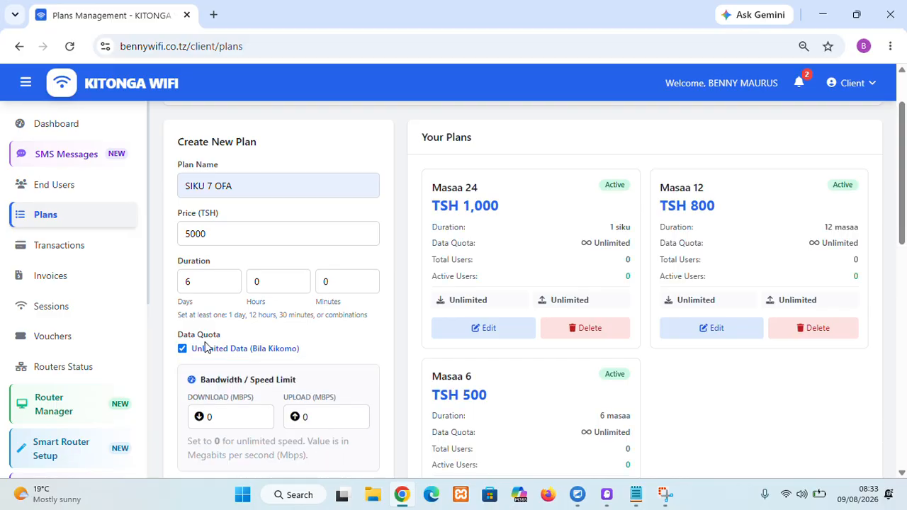
Step: Create the SIKU 7 OFA plan with Active status
scroll(233, 340, down, 2)
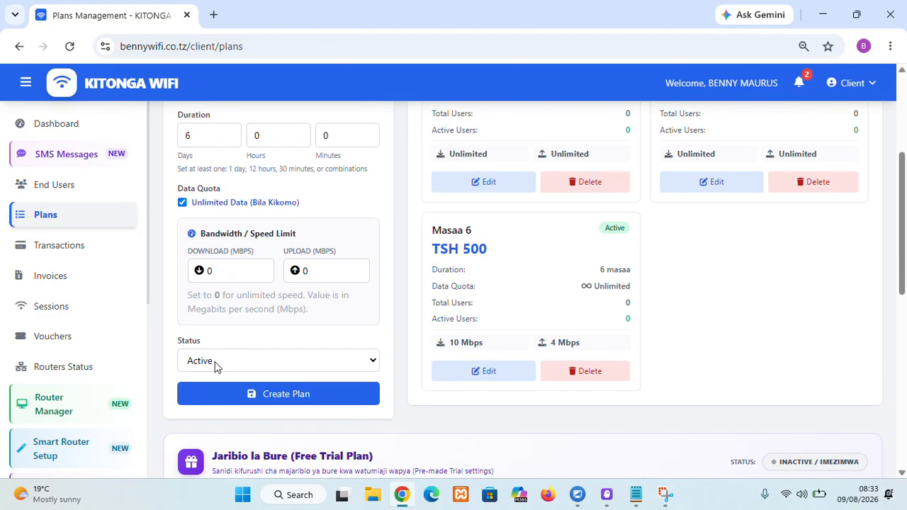
click(296, 408)
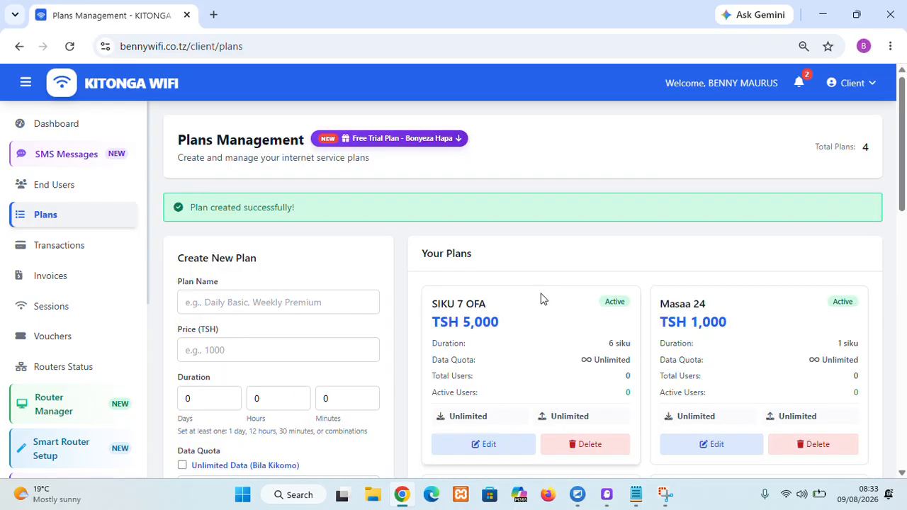
Step: Review the Transaction Management page, its payout history and the clear options
click(46, 255)
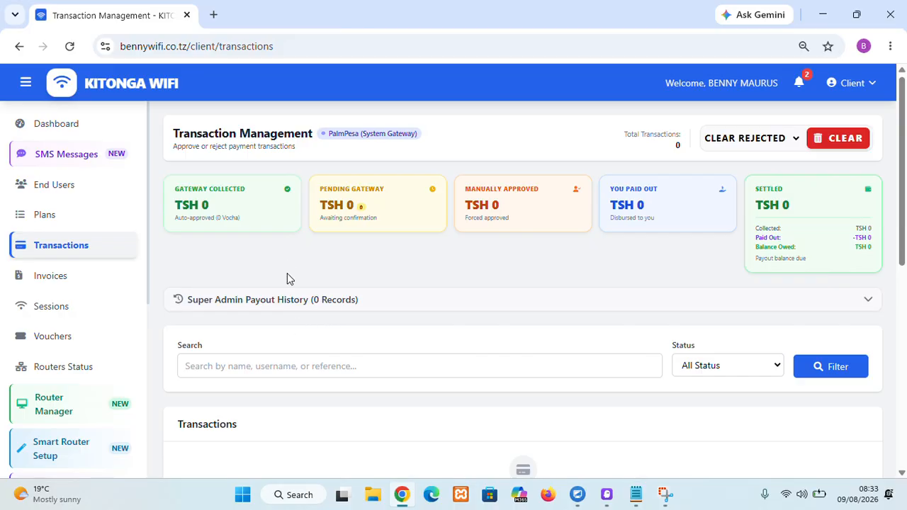
scroll(320, 273, down, 1)
scroll(355, 280, up, 1)
drag(358, 136, 411, 142)
click(450, 147)
drag(365, 133, 380, 132)
click(312, 299)
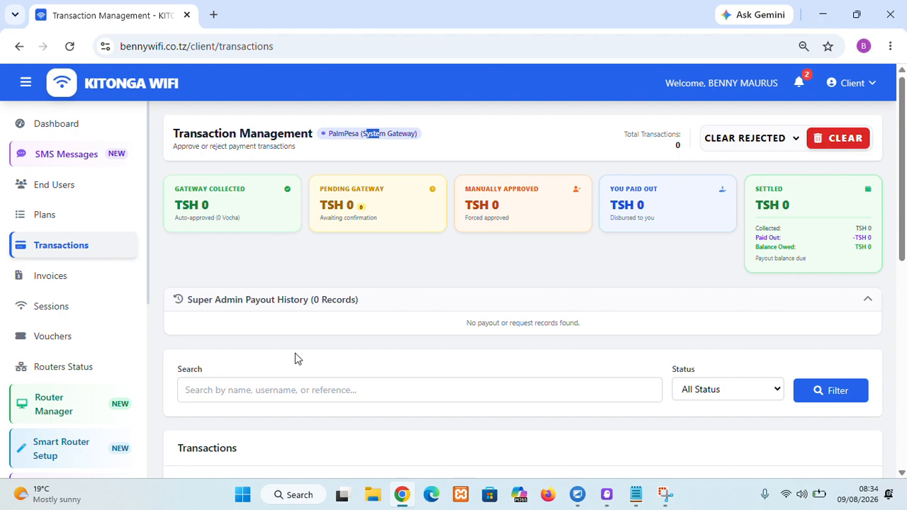
click(290, 301)
scroll(484, 319, down, 2)
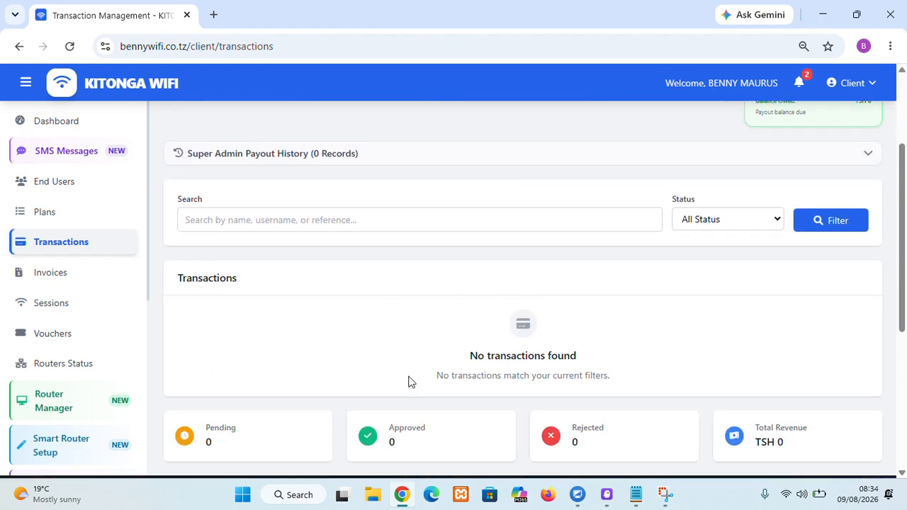
scroll(474, 352, up, 2)
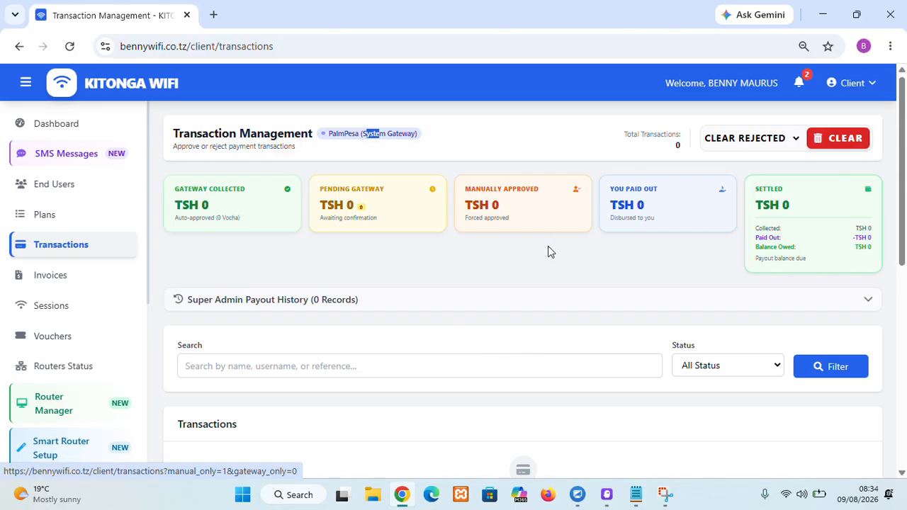
click(742, 141)
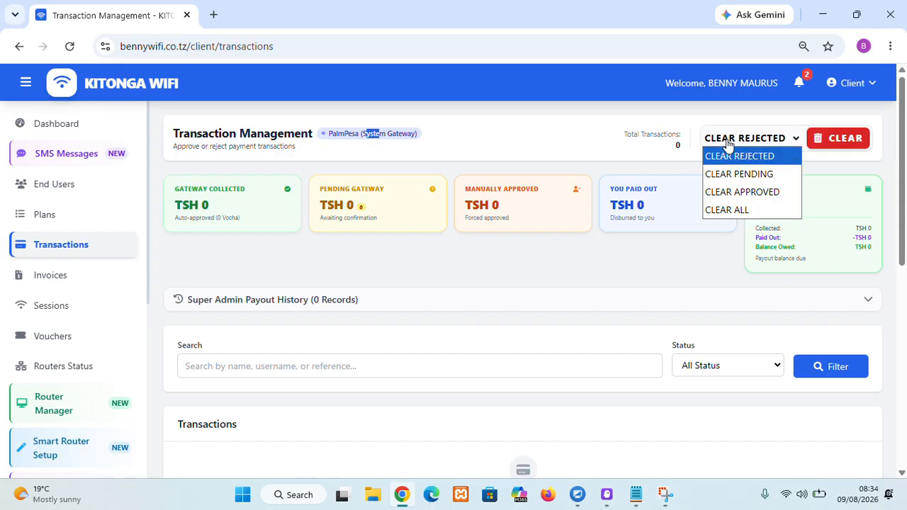
click(728, 142)
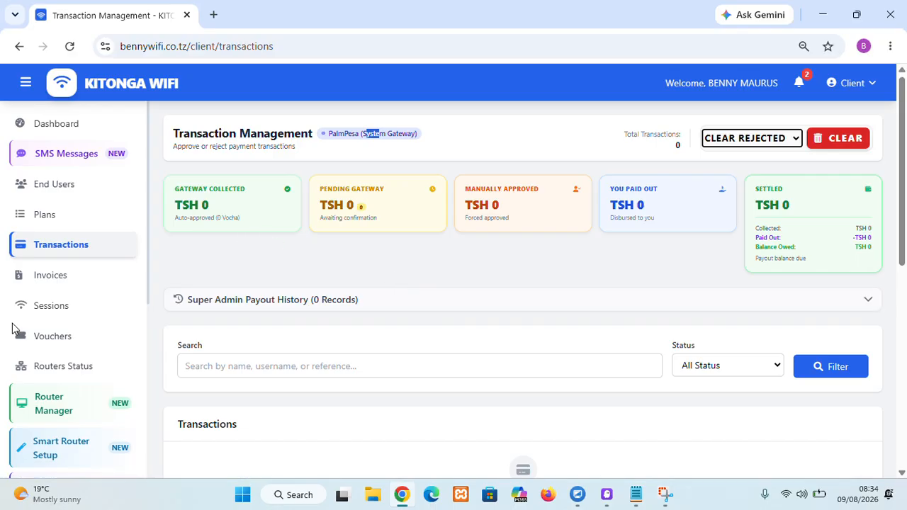
Step: Review the invoices and the Sessions page, including its router filter and live sessions panel
click(37, 276)
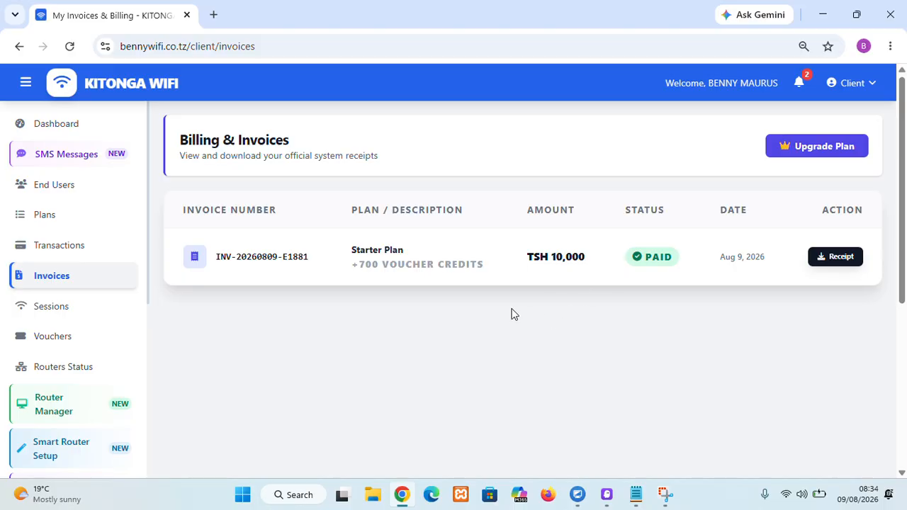
click(51, 319)
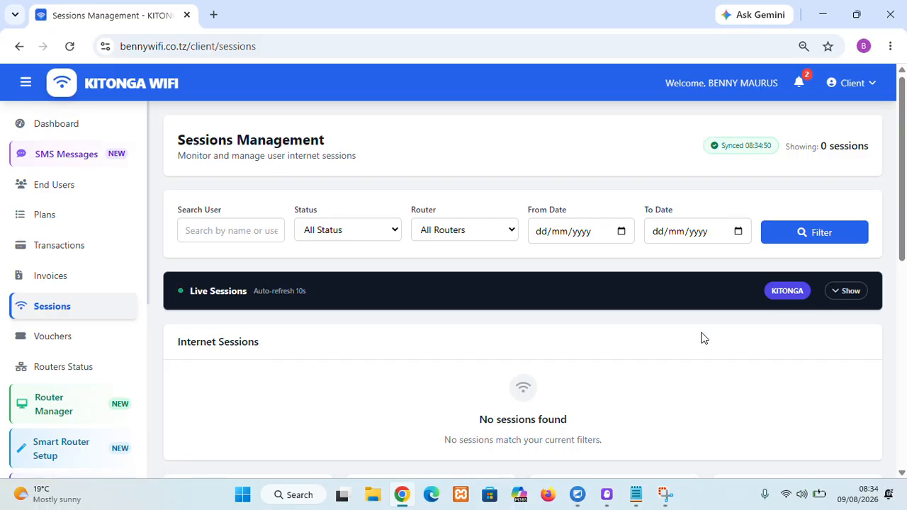
click(451, 233)
click(446, 255)
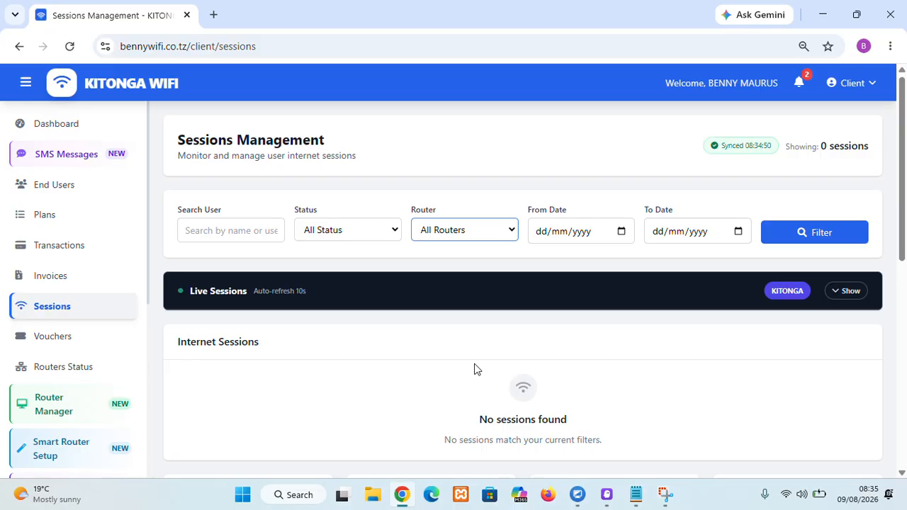
scroll(451, 377, down, 1)
scroll(473, 397, up, 1)
click(842, 290)
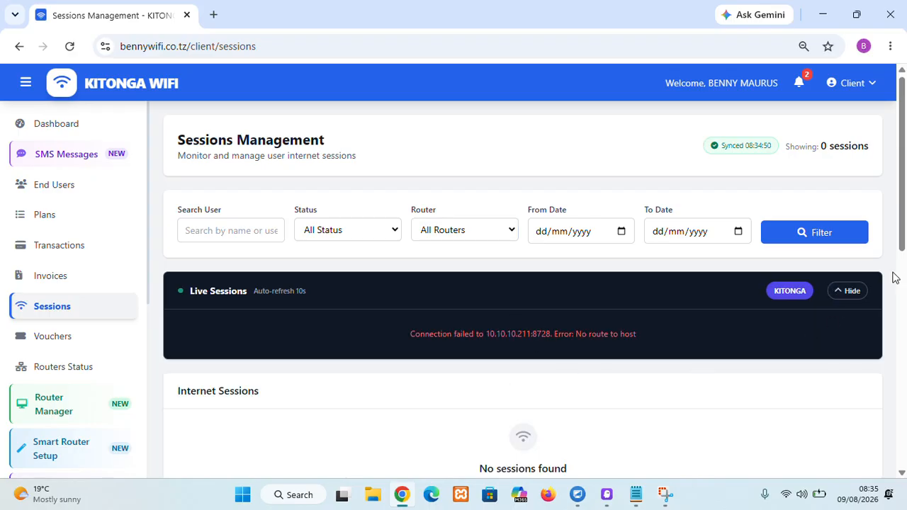
click(841, 292)
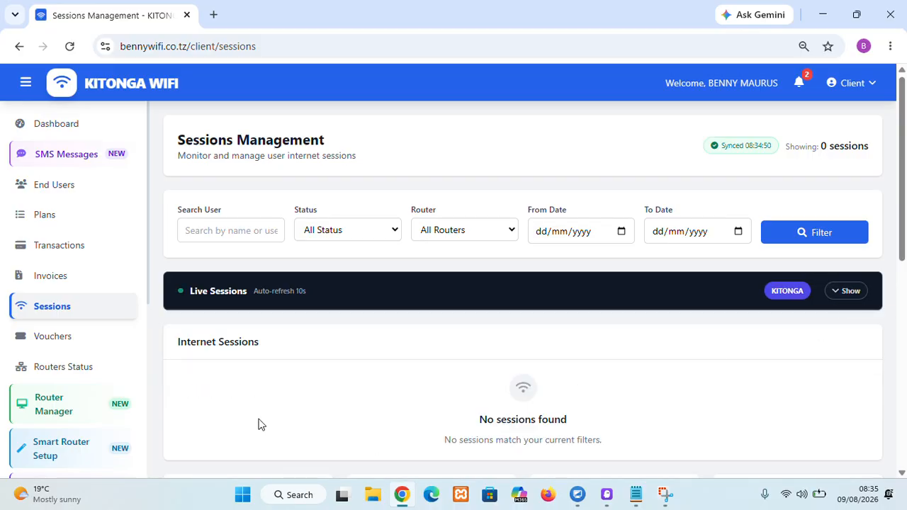
Step: Generate a voucher for the KITONGA router on the Masaa 6 plan
click(67, 342)
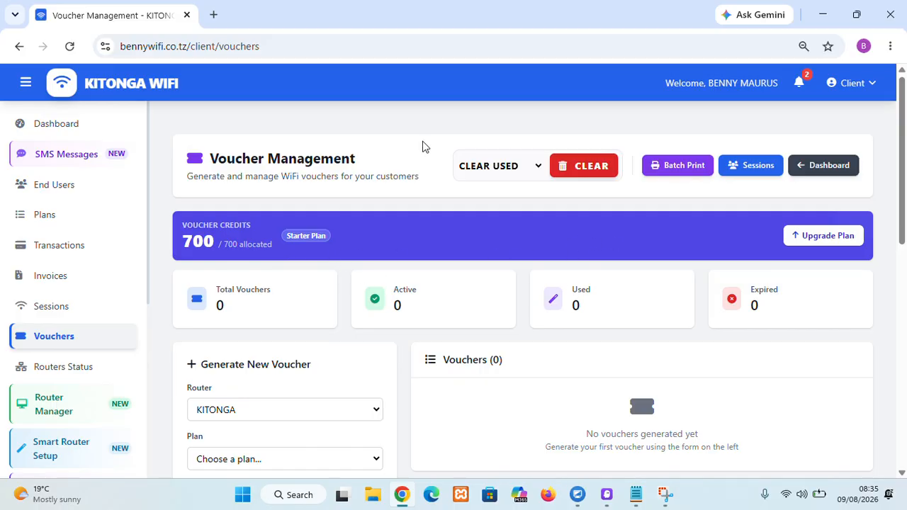
click(81, 344)
scroll(261, 336, down, 1)
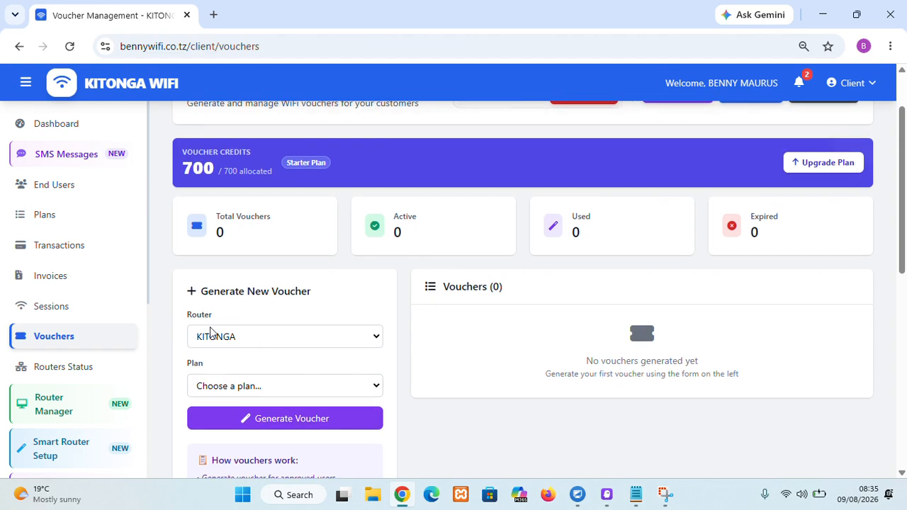
click(290, 387)
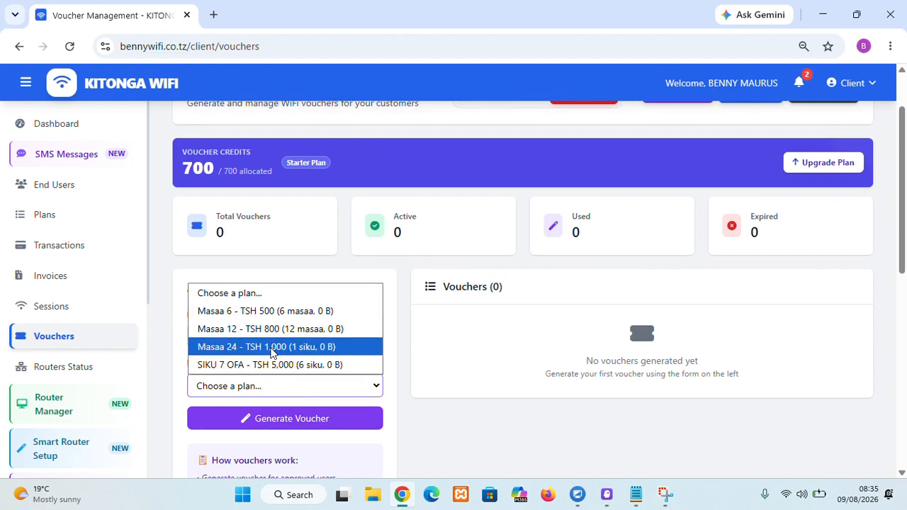
click(260, 313)
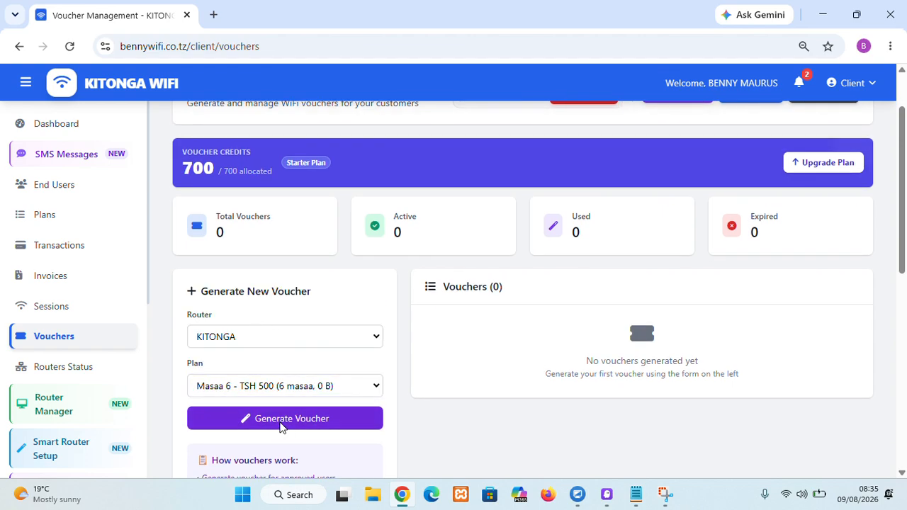
click(281, 427)
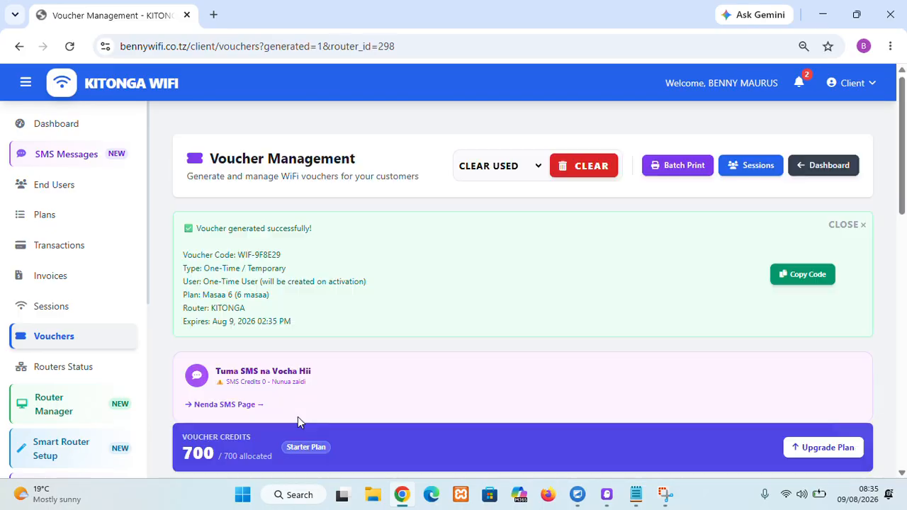
Step: Copy the generated voucher code
click(794, 287)
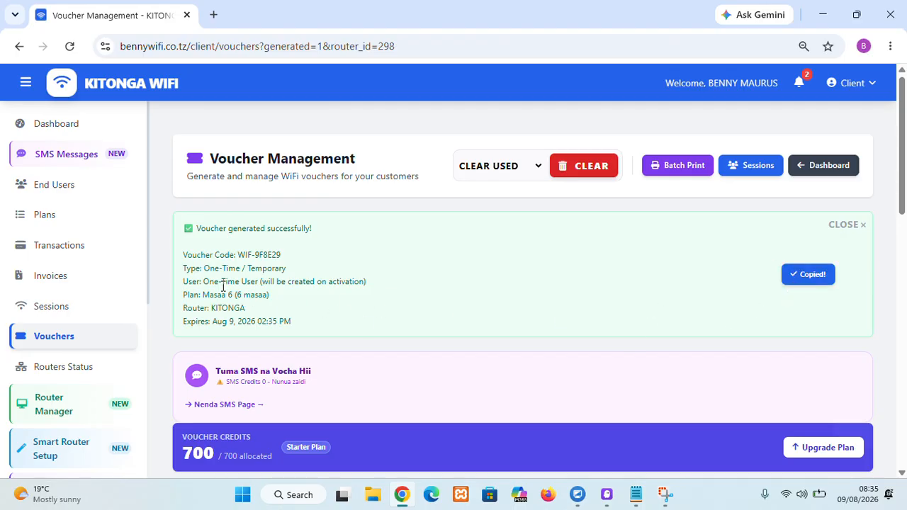
drag(238, 255, 263, 255)
click(800, 275)
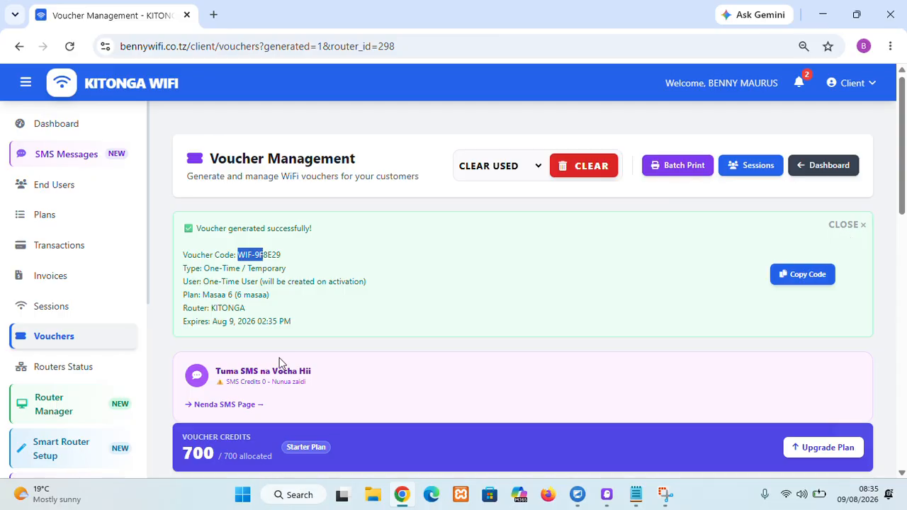
Step: Open the SMS Messages page and review the SMS credits and sender names
click(234, 408)
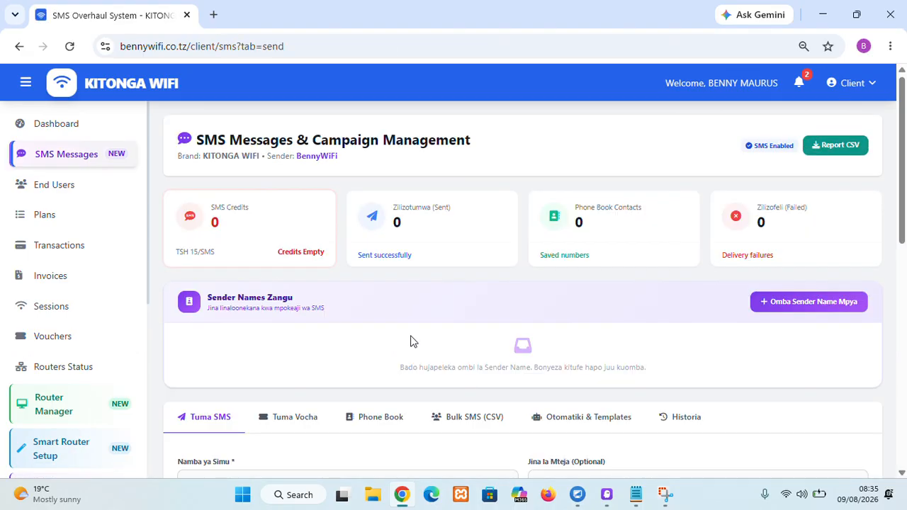
scroll(290, 373, down, 2)
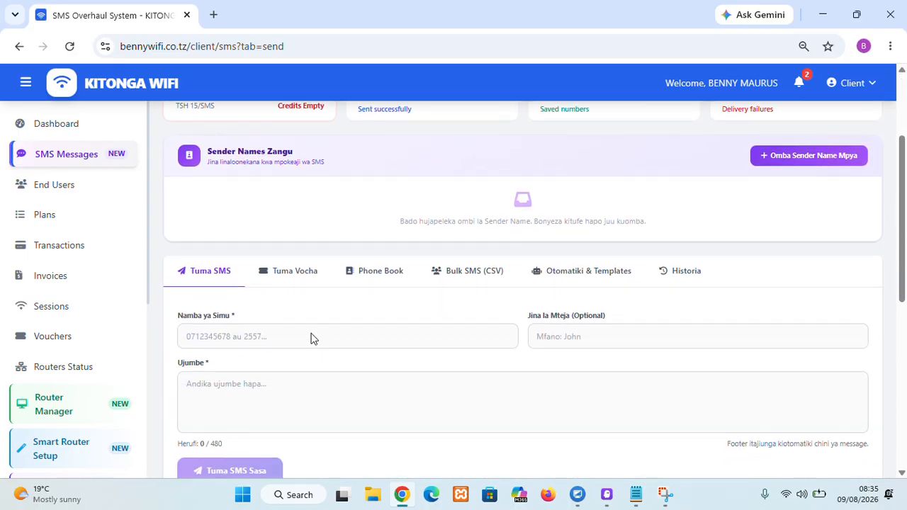
scroll(320, 333, up, 2)
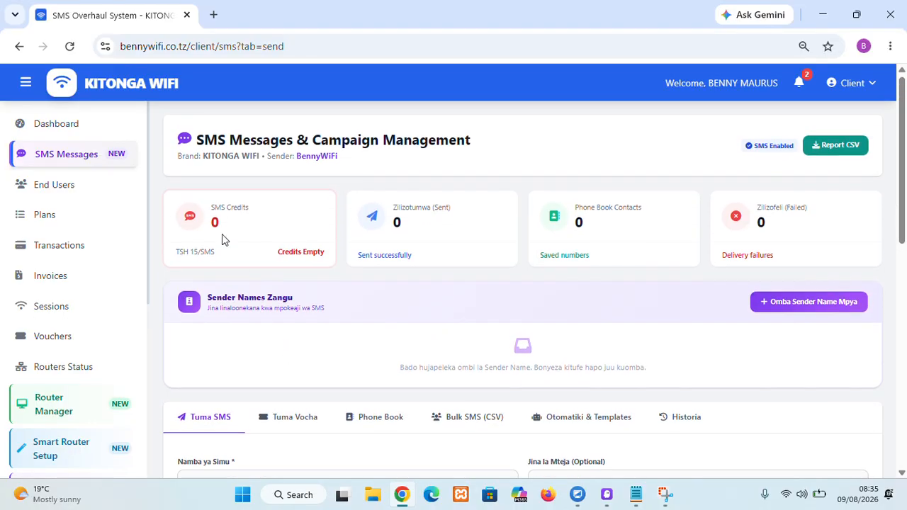
drag(177, 251, 217, 253)
click(373, 310)
Step: Request a new SMS sender name KITONGA with a short sample message
click(789, 303)
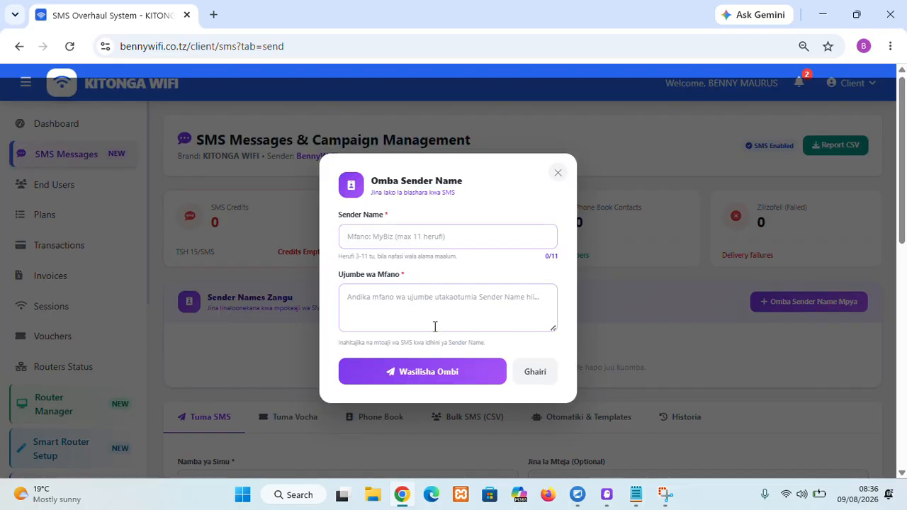
click(375, 241)
click(414, 273)
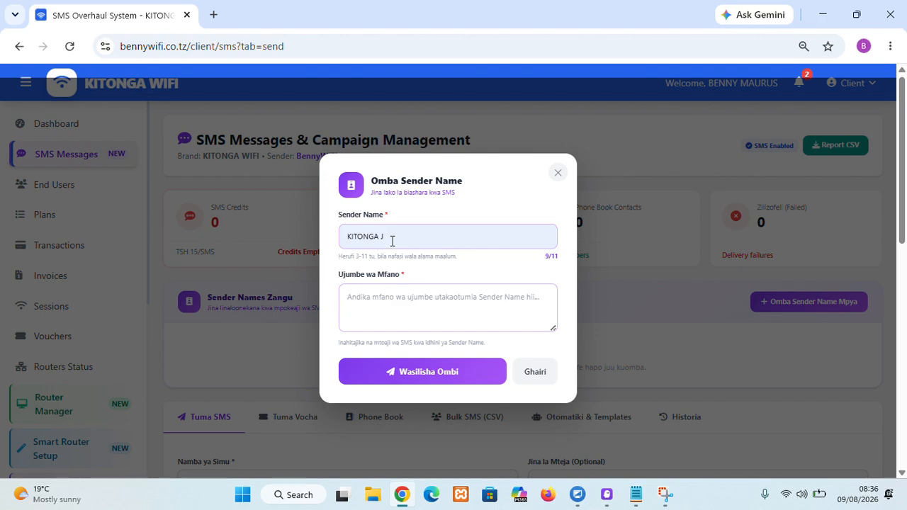
key(BackSpace)
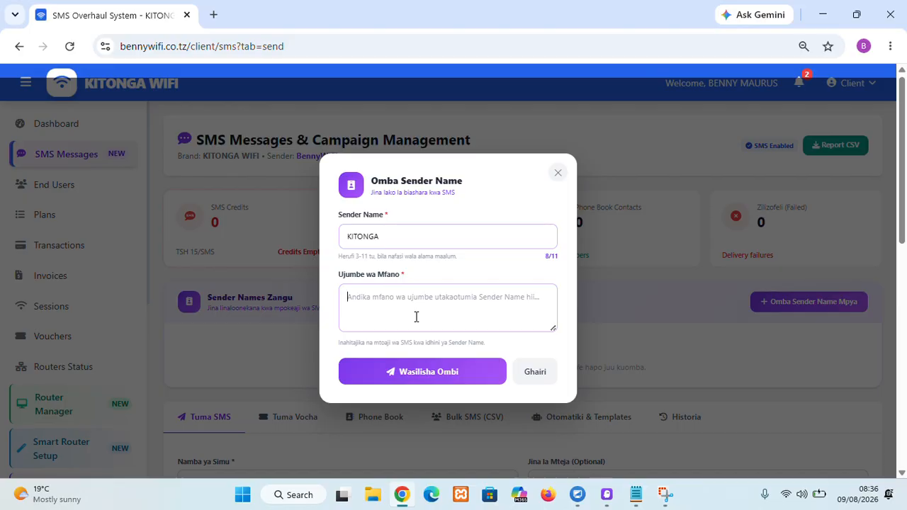
text(kar)
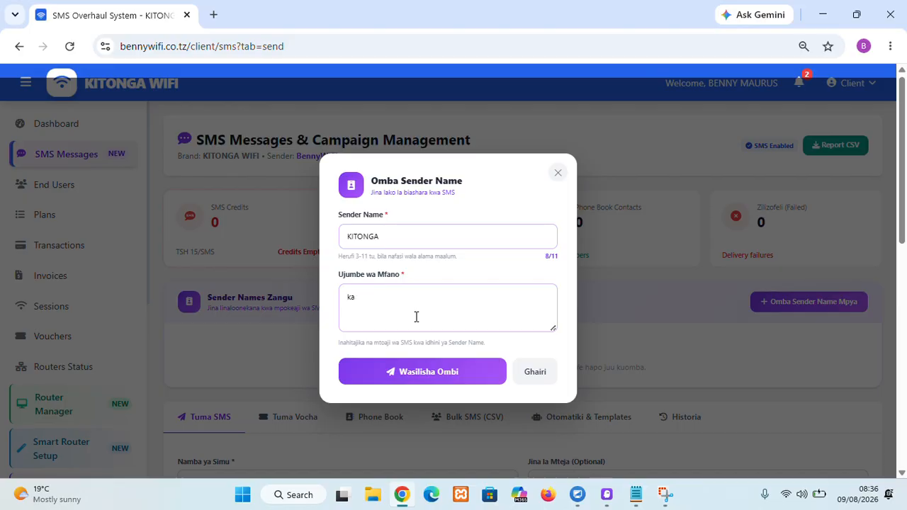
key(BackSpace)
click(429, 376)
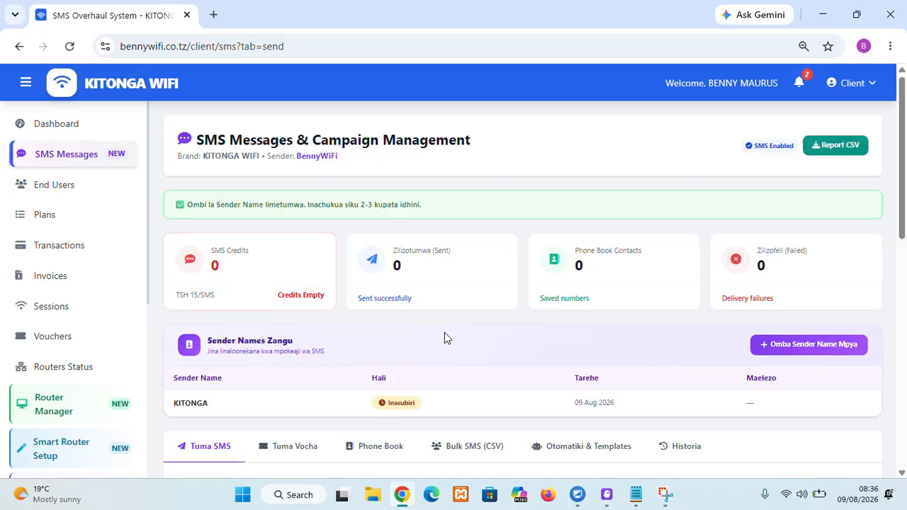
Step: Browse the SMS Phone Book, Bulk SMS, History and Send SMS sections
scroll(387, 343, down, 1)
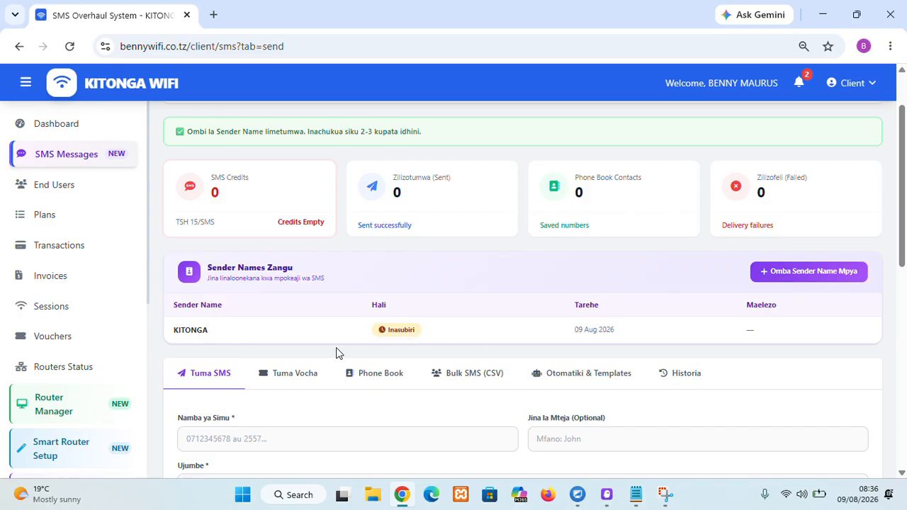
scroll(319, 347, down, 1)
click(281, 298)
click(369, 314)
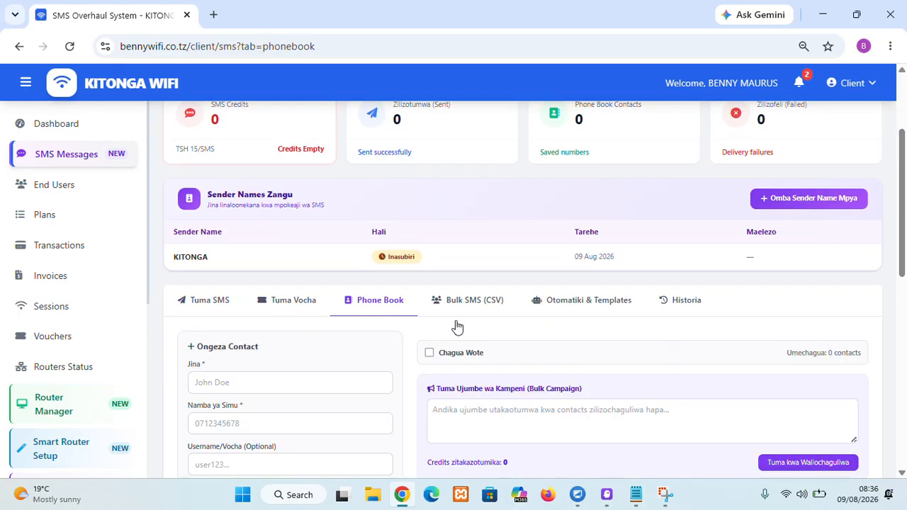
scroll(457, 322, down, 1)
click(489, 231)
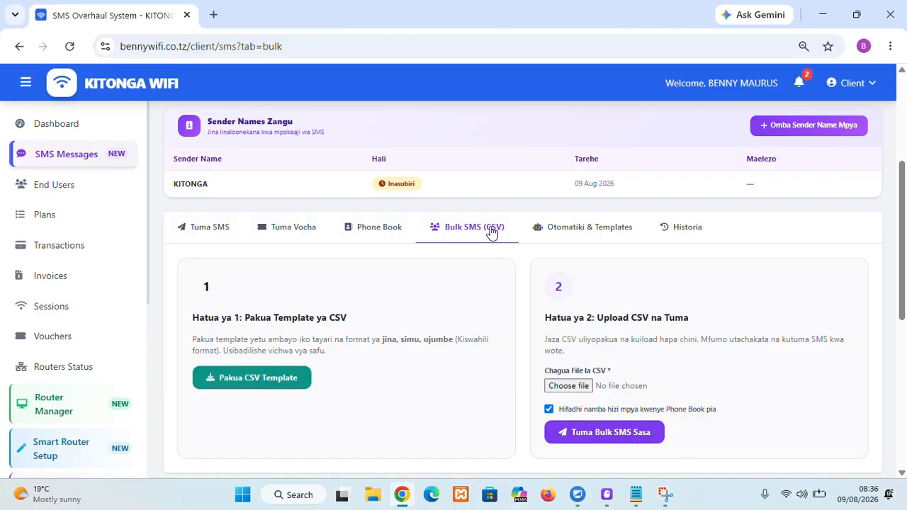
click(571, 237)
click(701, 235)
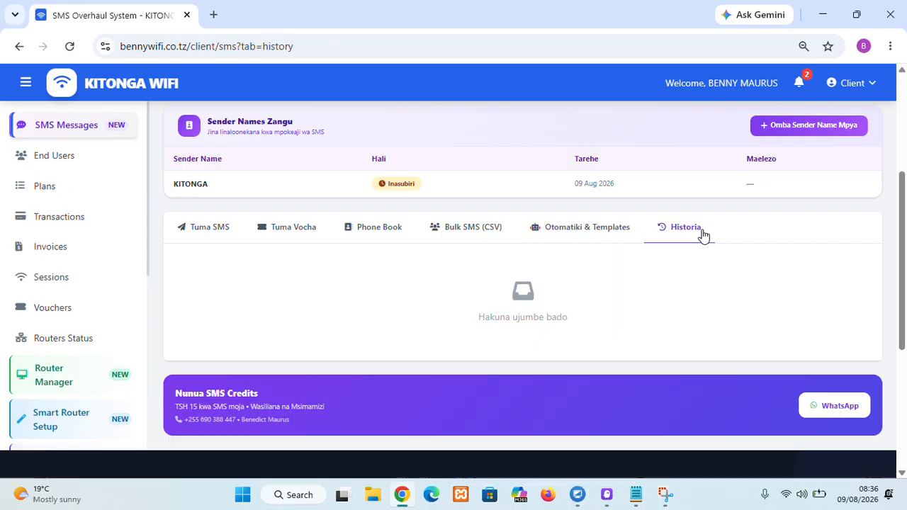
click(204, 227)
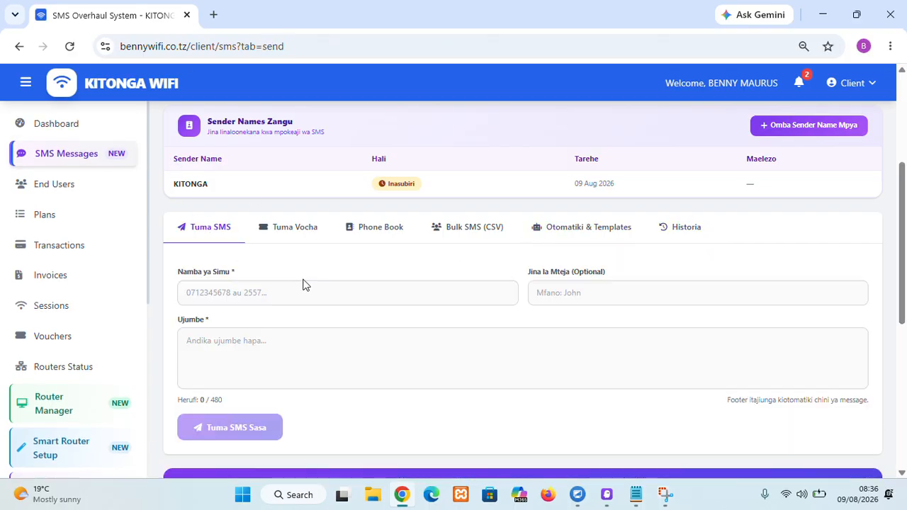
Step: View the vouchers list and return to the Dashboard
click(41, 340)
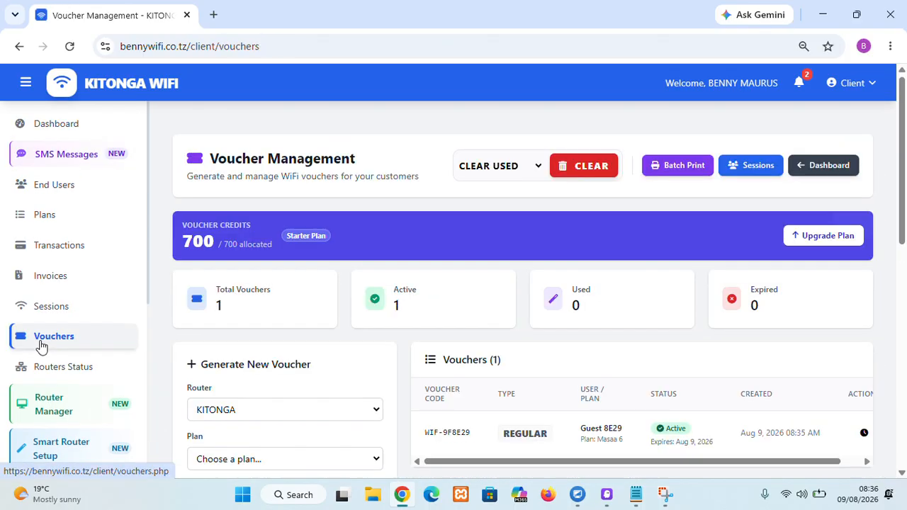
click(42, 124)
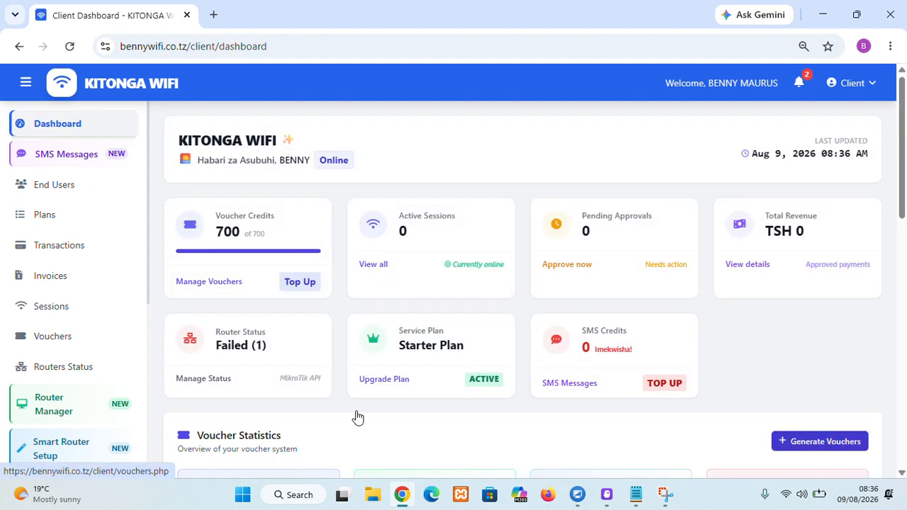
Step: Generate a single voucher on router KITONGA for the Masaa 24 plan
click(827, 445)
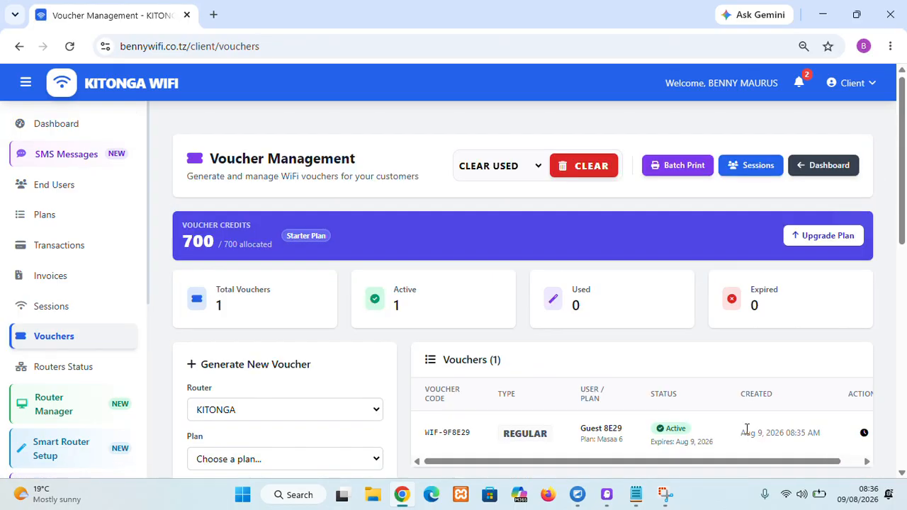
click(70, 342)
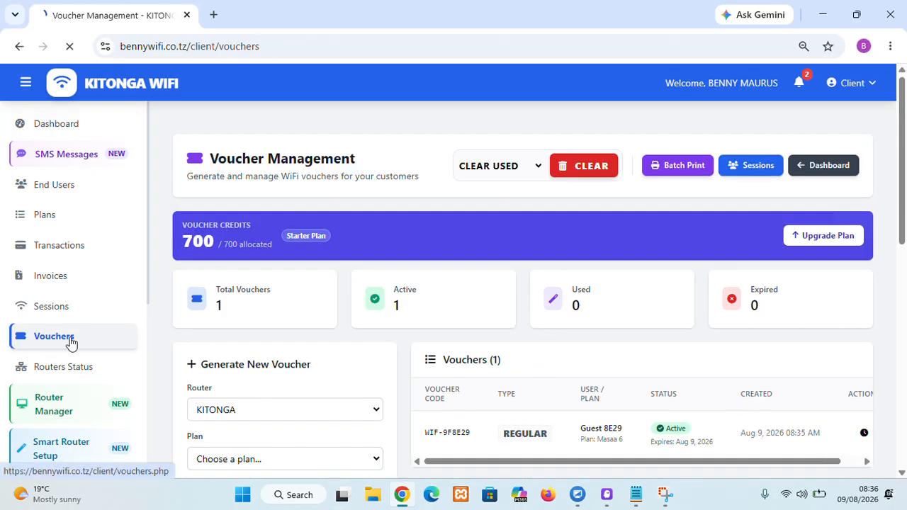
click(286, 464)
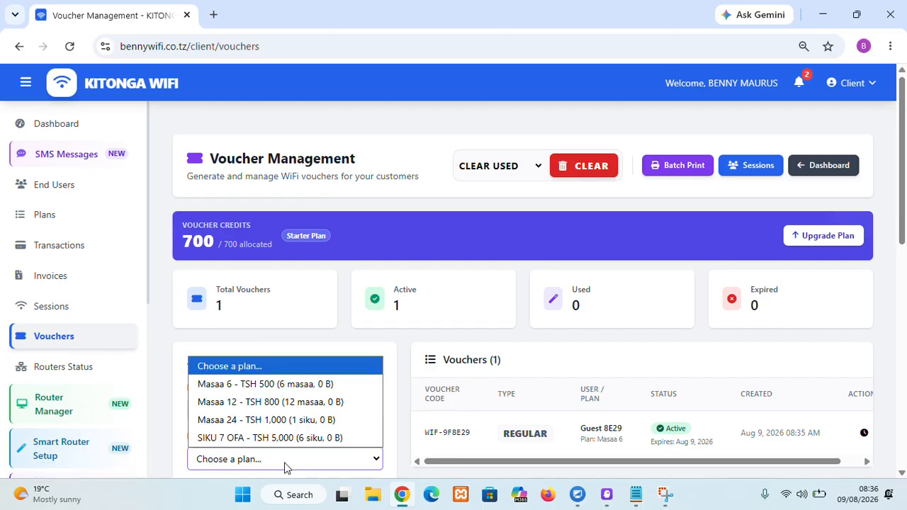
click(278, 420)
scroll(253, 439, down, 1)
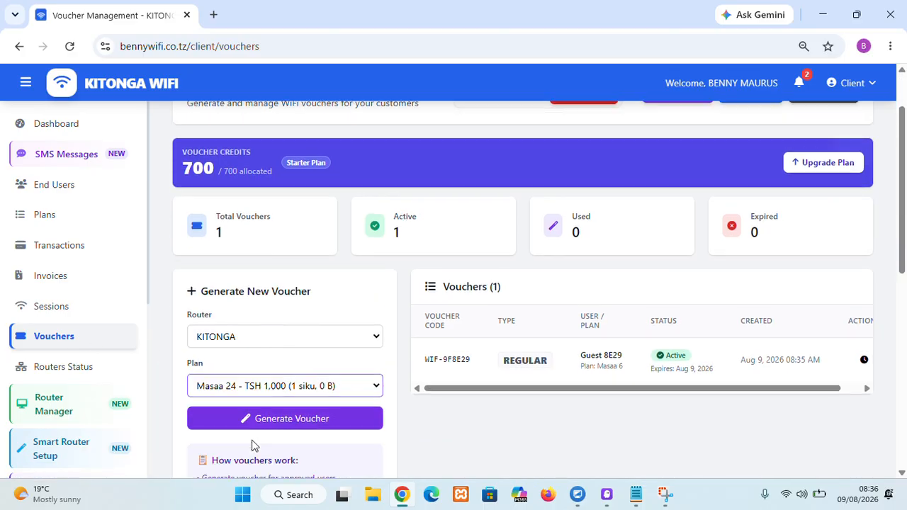
click(216, 427)
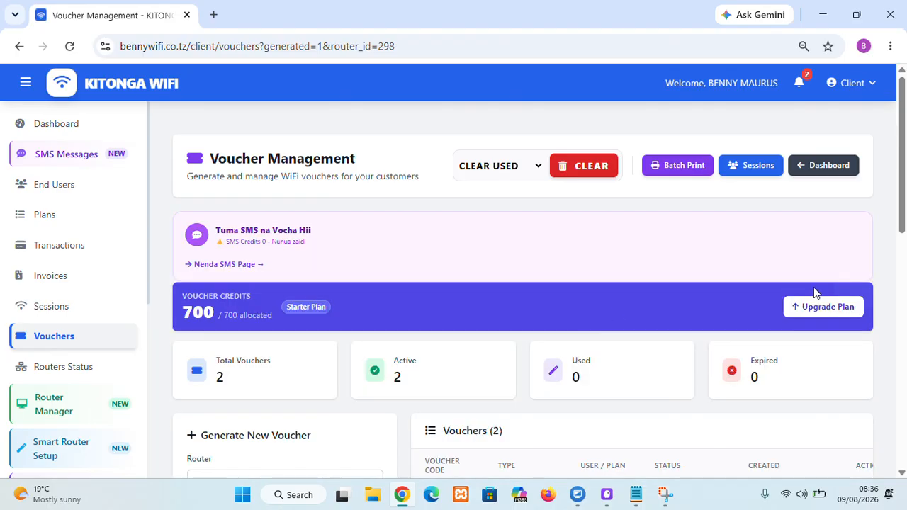
Step: Create a print batch named mixx agust with 30 vouchers of the Masaa 6 plan
click(61, 345)
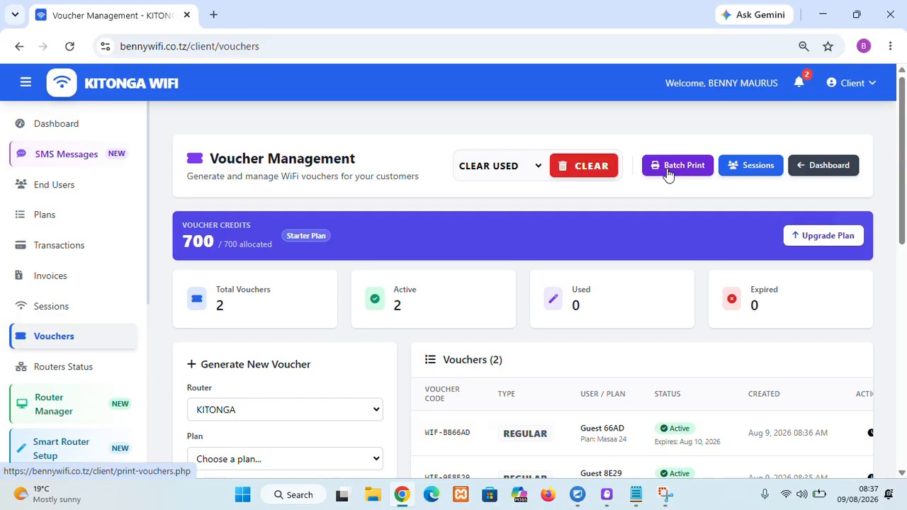
click(667, 170)
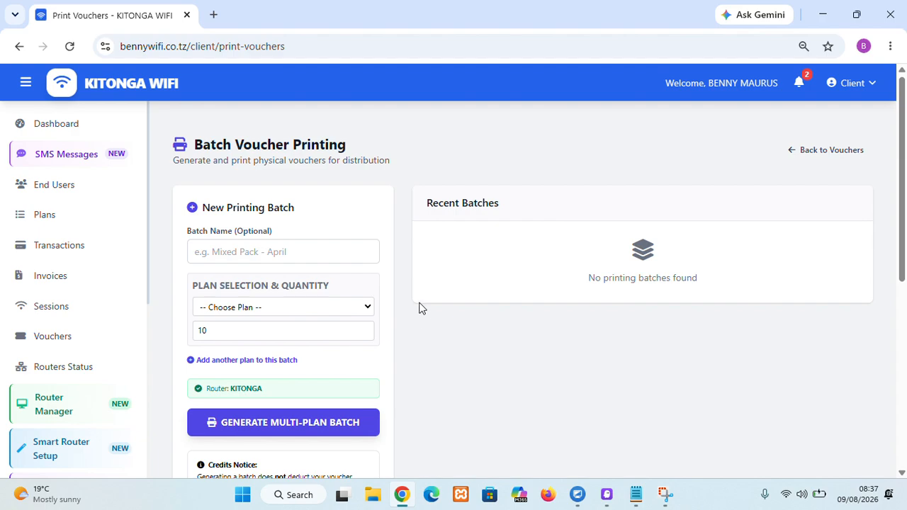
click(300, 255)
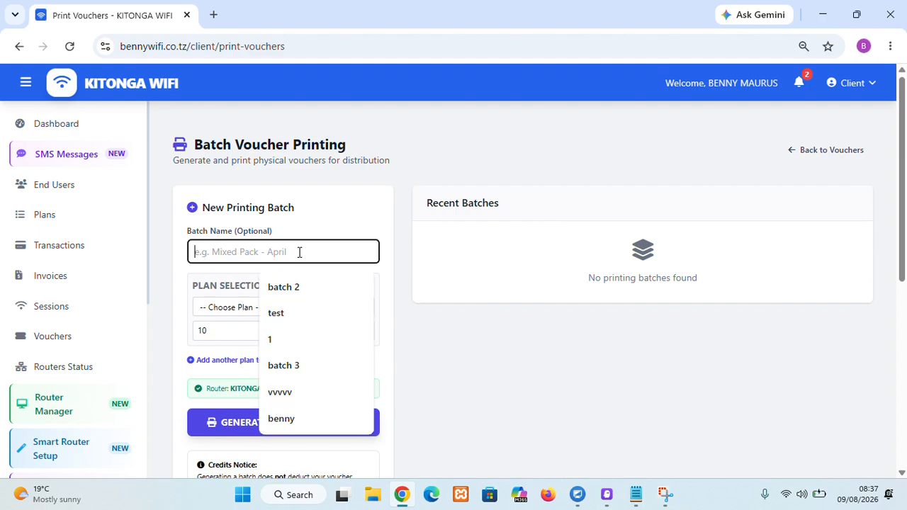
text(mixx agust)
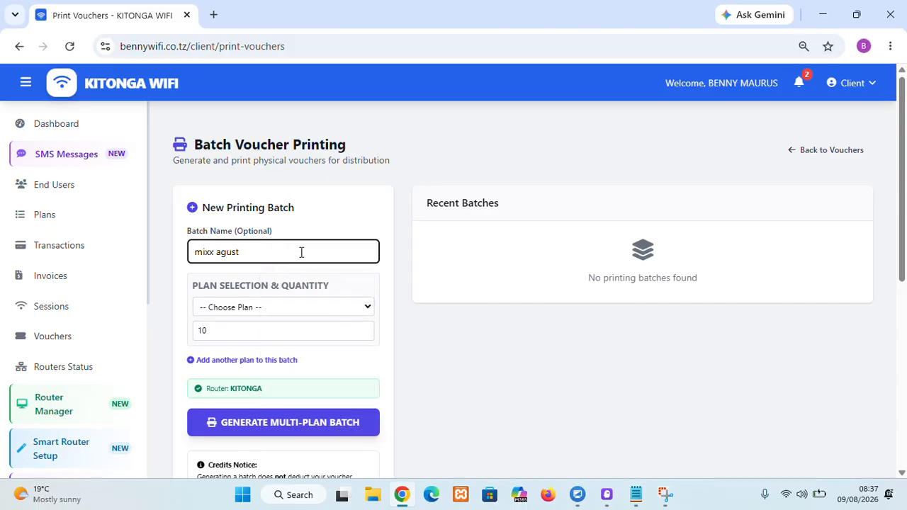
click(294, 307)
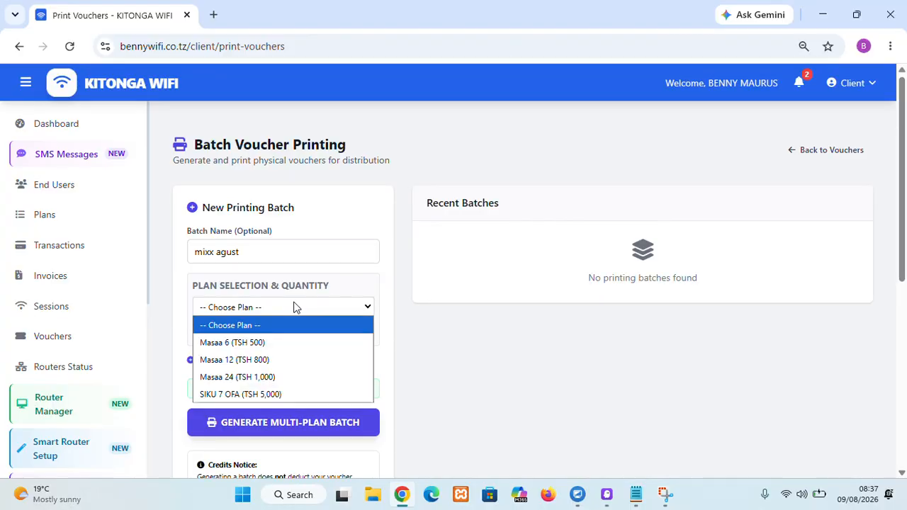
click(253, 342)
click(241, 332)
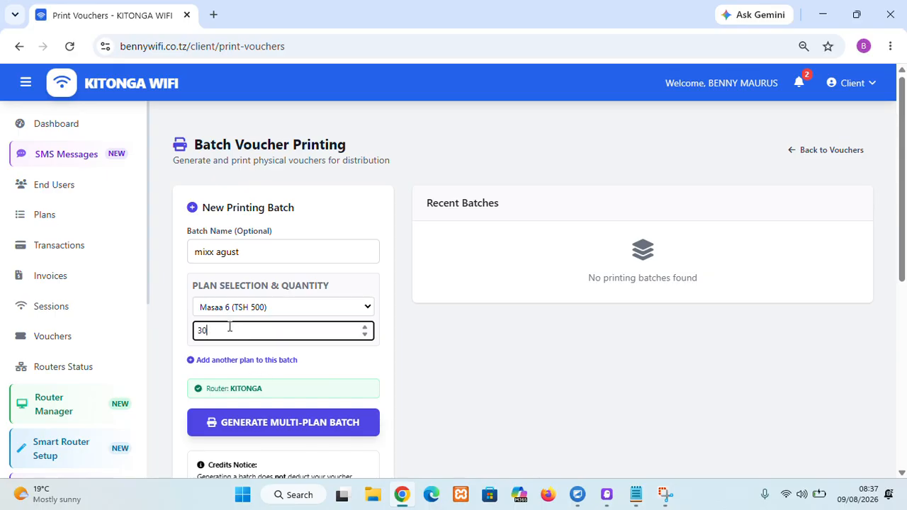
click(282, 434)
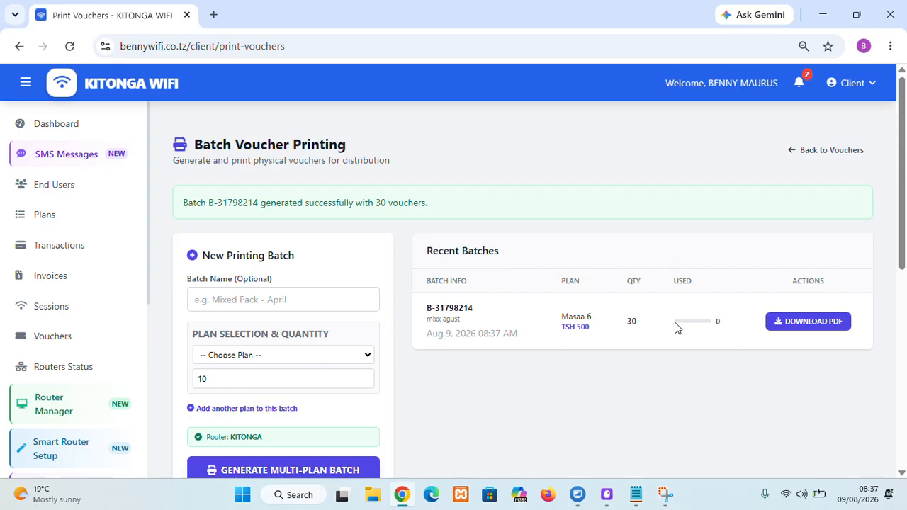
Step: Download the batch's PDF and scroll through the printed voucher cards
click(803, 330)
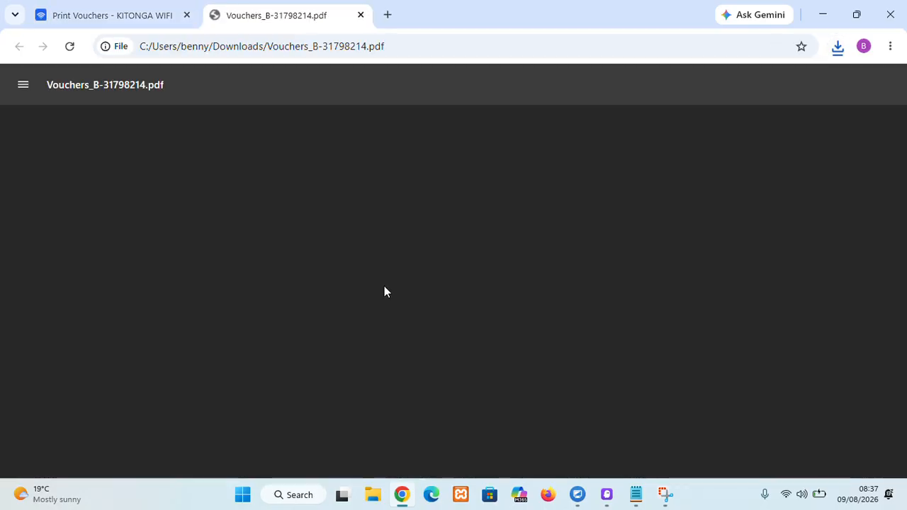
scroll(437, 287, down, 3)
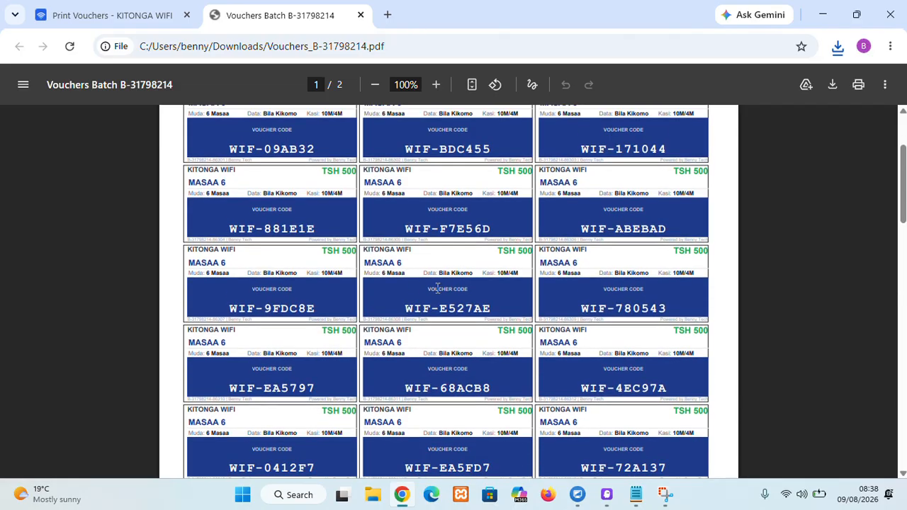
scroll(442, 296, down, 5)
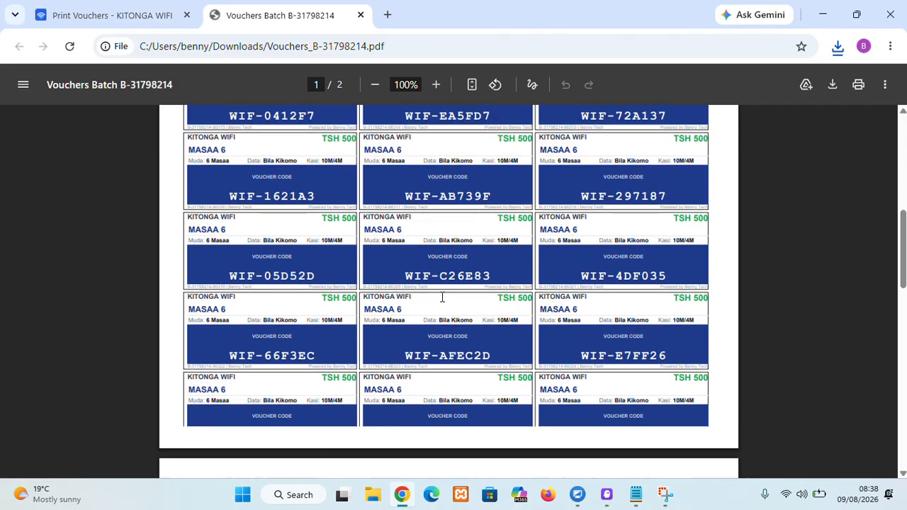
scroll(441, 296, up, 7)
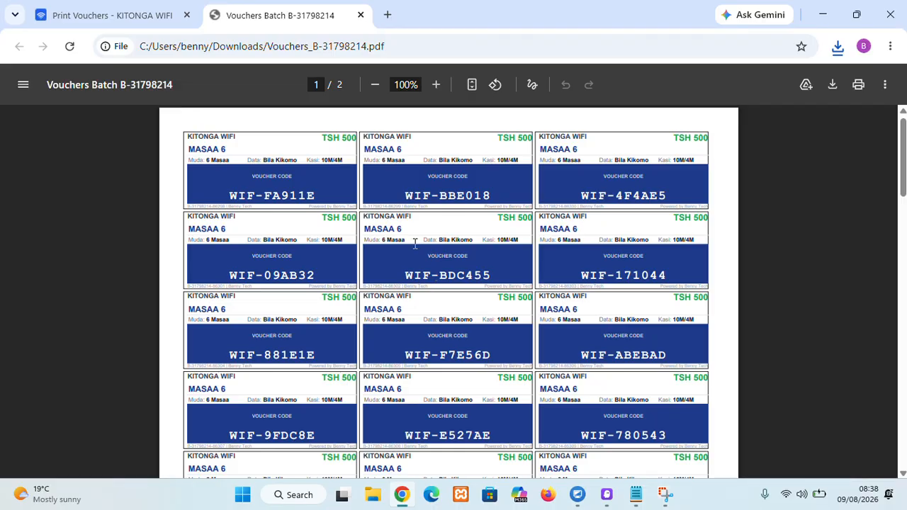
click(135, 19)
click(267, 309)
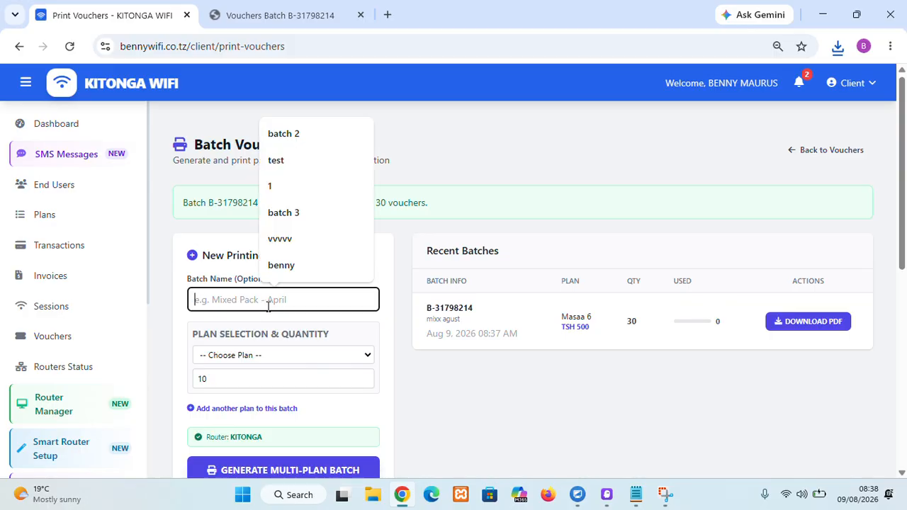
text(mixx)
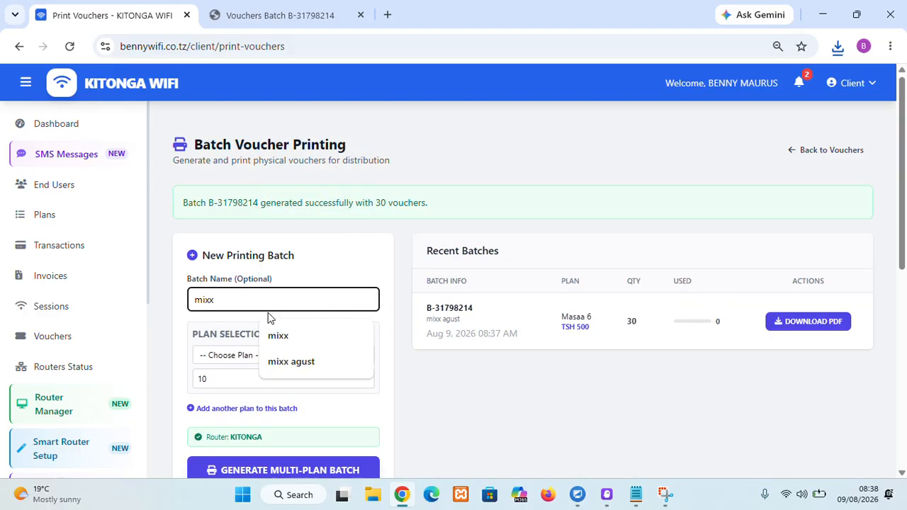
click(225, 357)
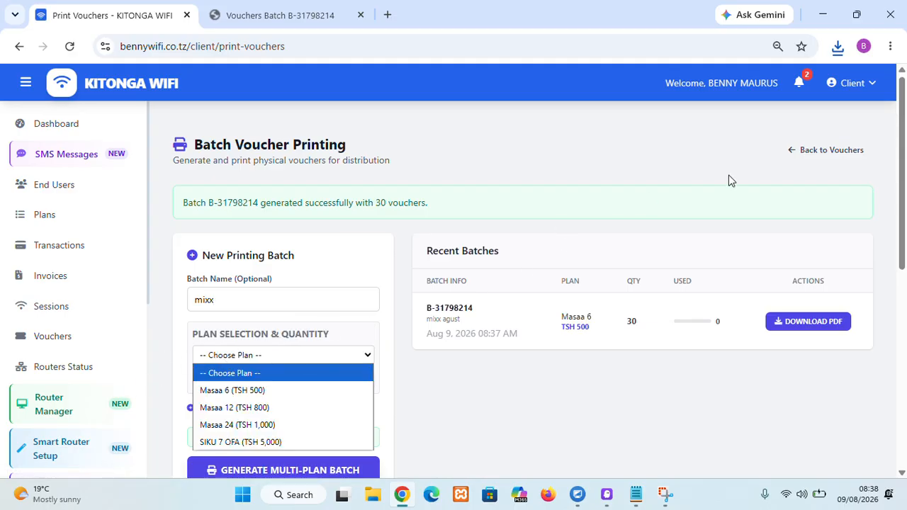
click(810, 149)
click(815, 149)
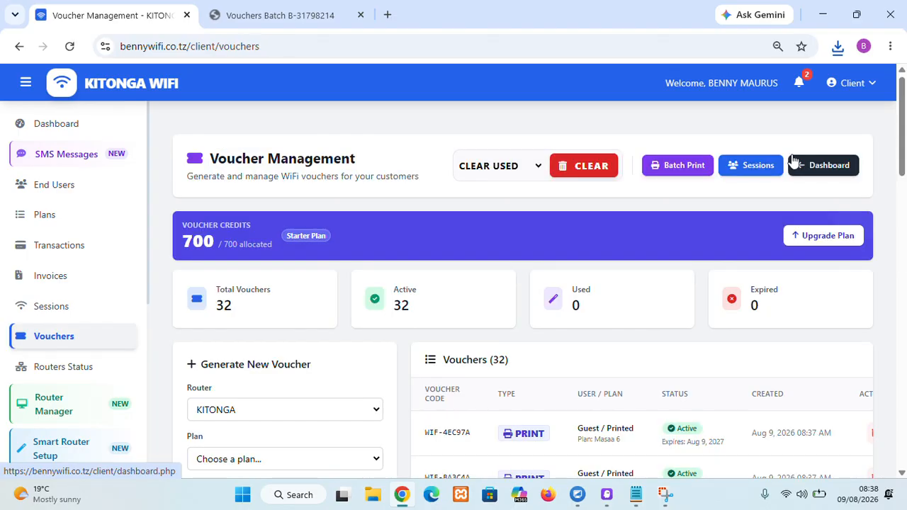
Step: Start a new print batch named mixx with 10 vouchers of the Masaa 6 plan
click(678, 170)
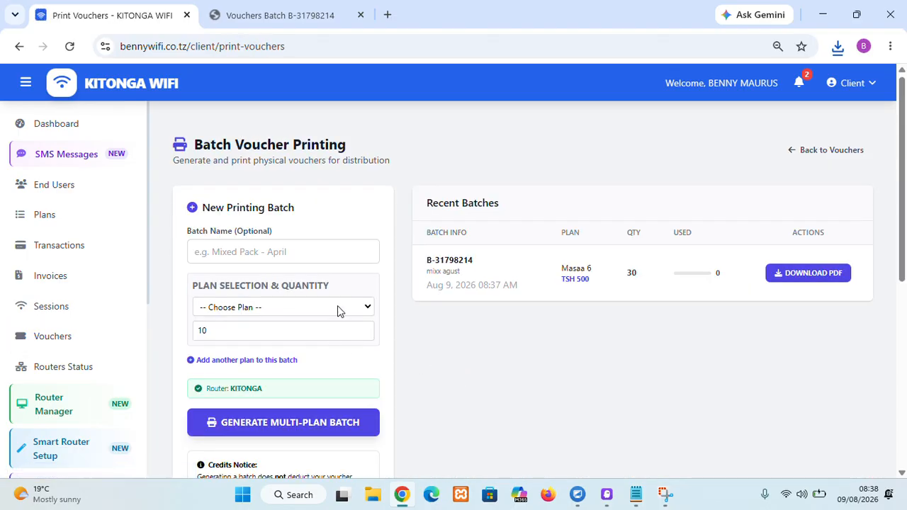
click(323, 243)
text(mixx)
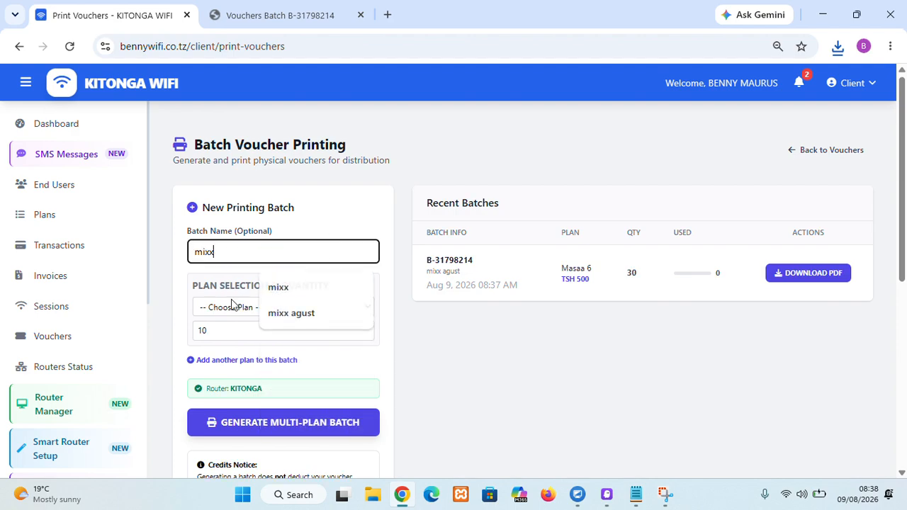
click(233, 307)
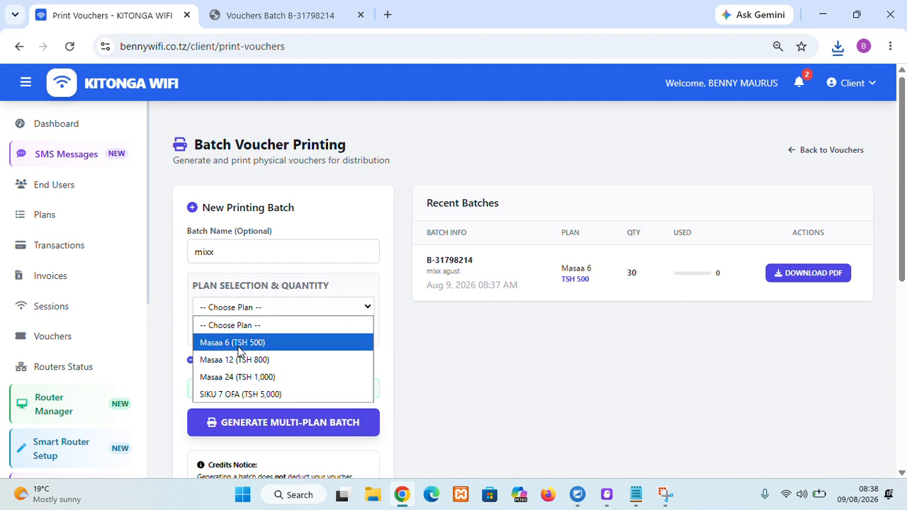
click(237, 349)
click(223, 327)
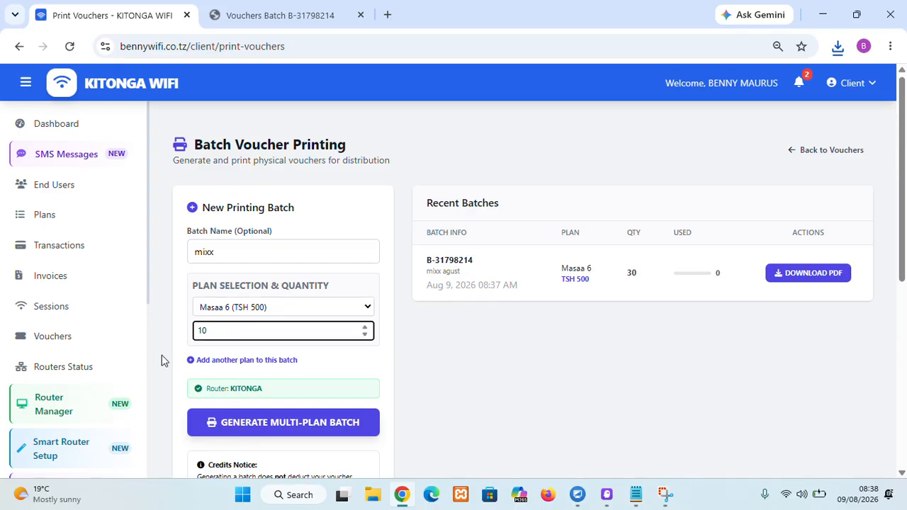
Step: Add a second plan row to the batch for Masaa 12 with a quantity of 20
click(253, 369)
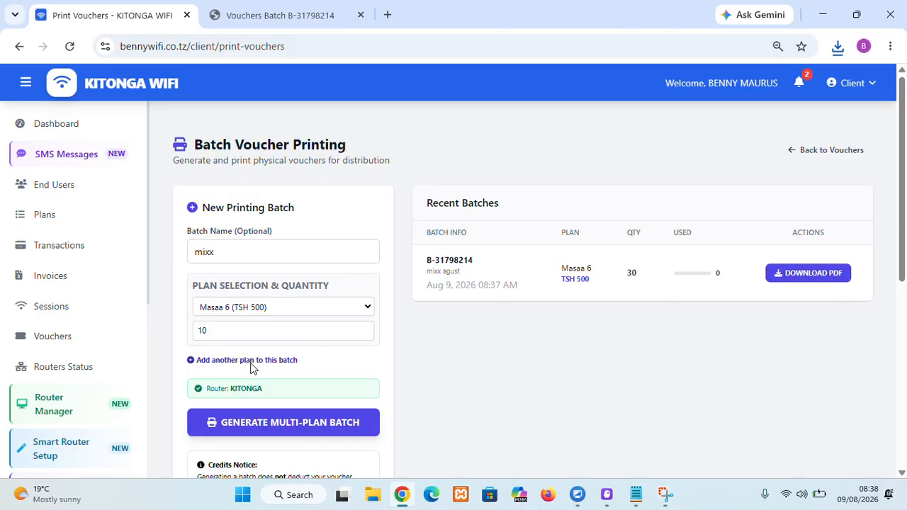
click(252, 361)
click(275, 374)
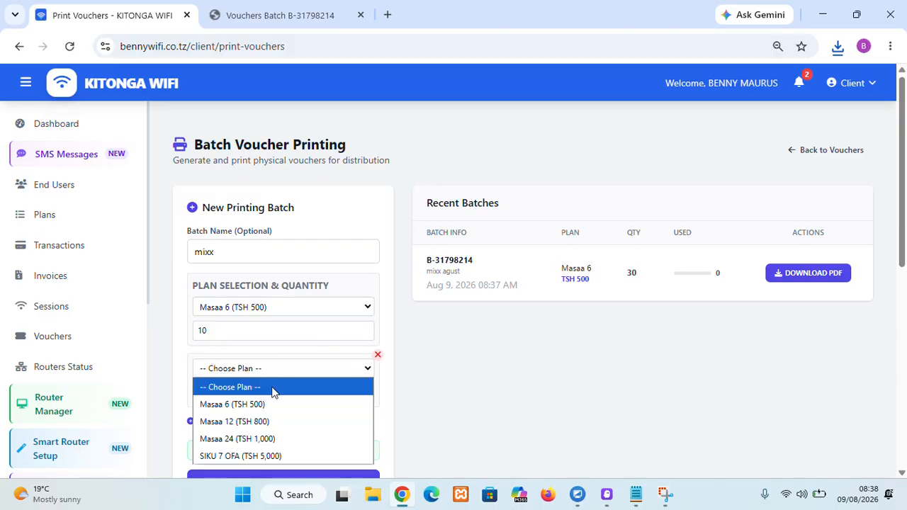
click(252, 419)
click(237, 390)
key(BackSpace)
key(BackSpace)
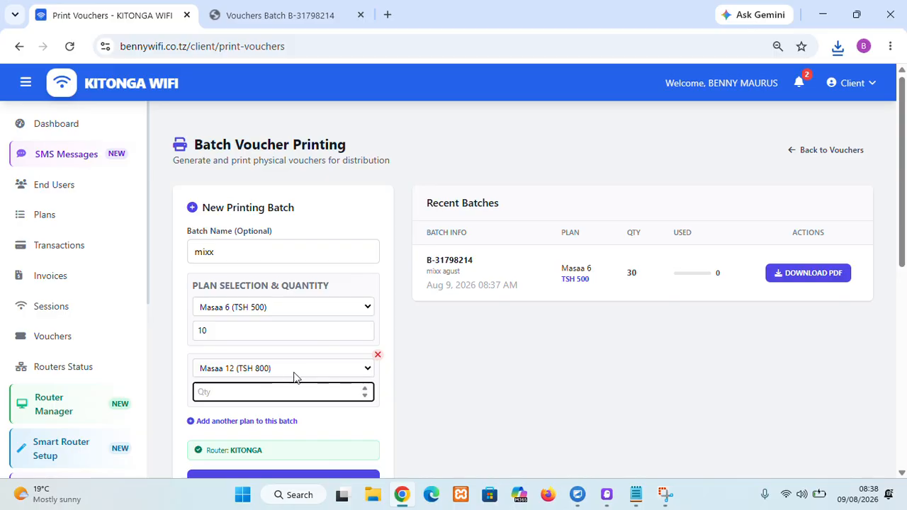
Step: Add a third plan row to the batch for Masaa 24 with 10 vouchers
click(253, 422)
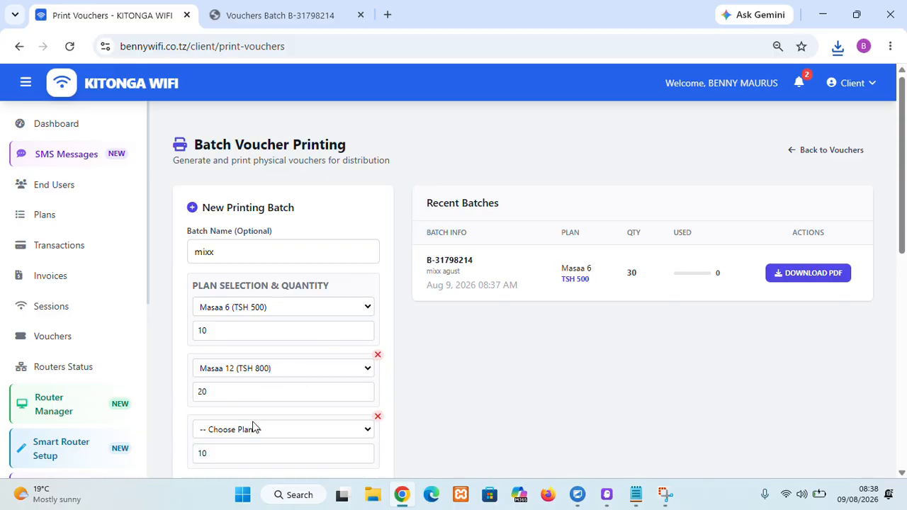
click(256, 430)
click(257, 391)
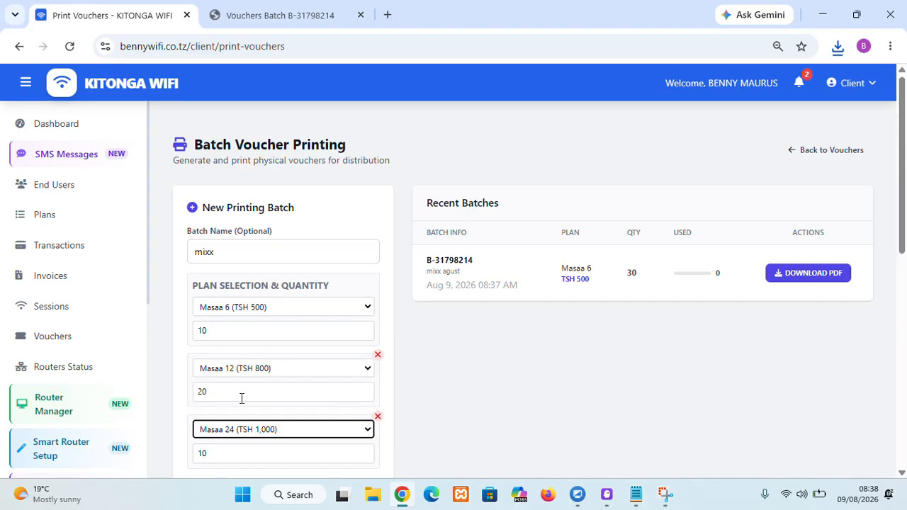
scroll(256, 409, down, 1)
click(240, 410)
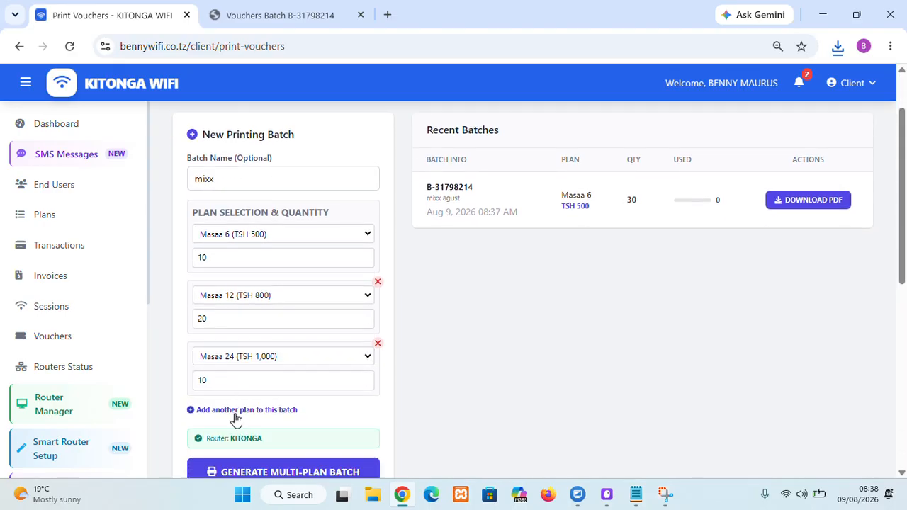
click(229, 420)
click(254, 396)
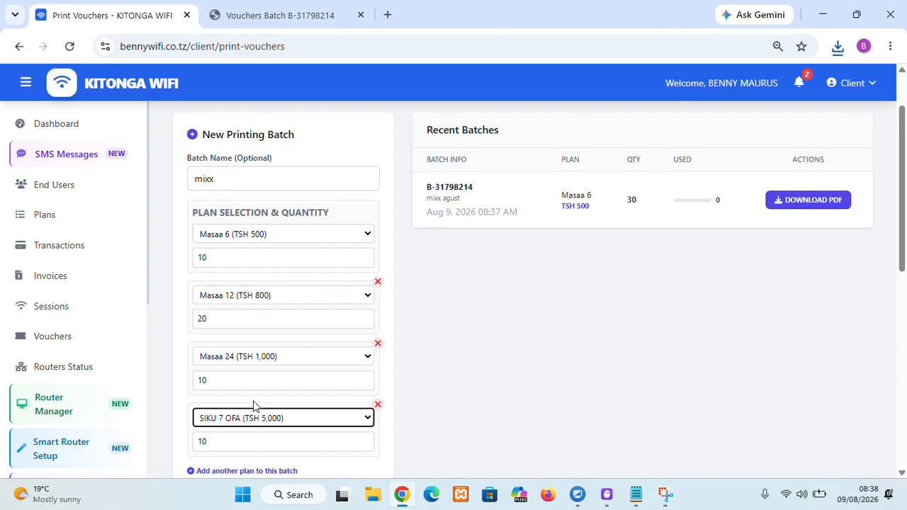
scroll(316, 362, down, 2)
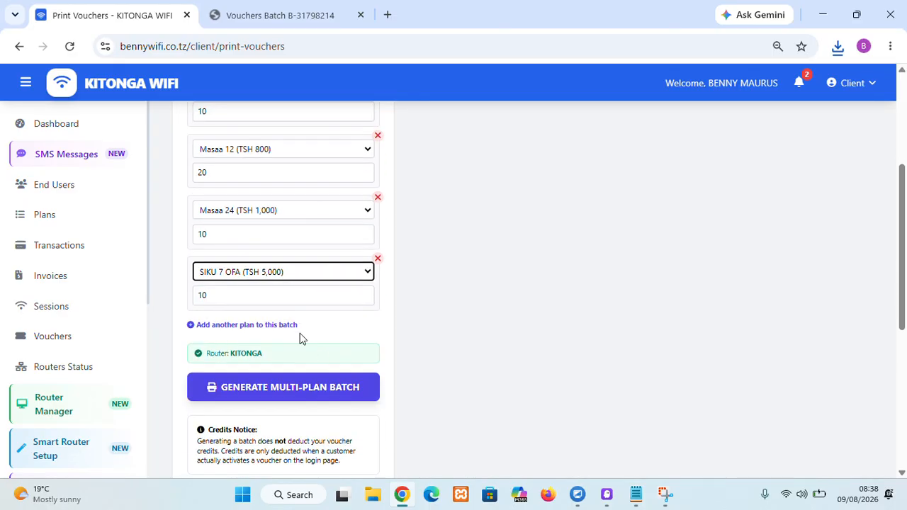
click(377, 259)
Step: Add a fourth plan row for SIKU 7 OFA and set its quantity to 17
click(276, 263)
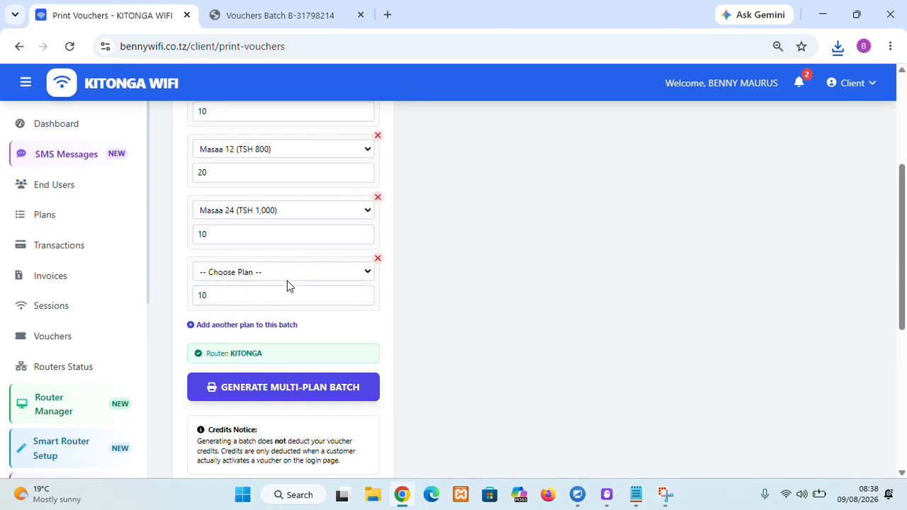
click(275, 273)
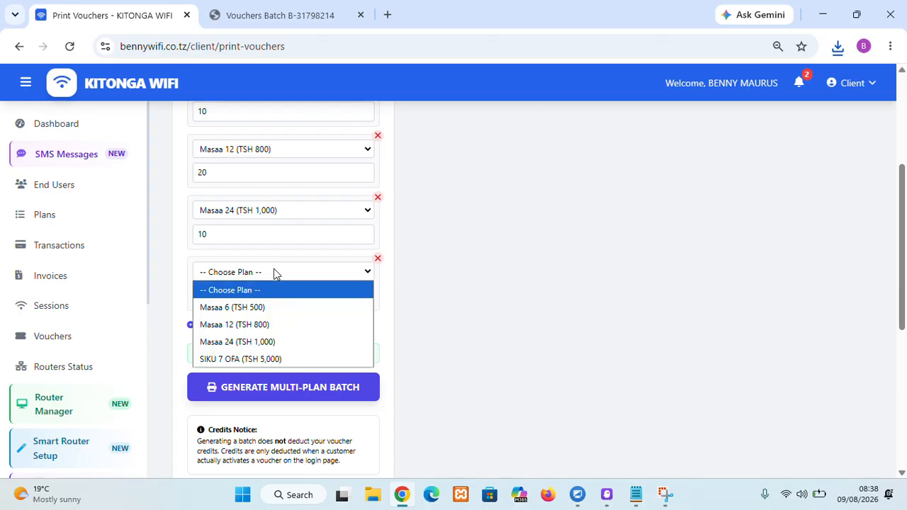
click(263, 359)
click(241, 297)
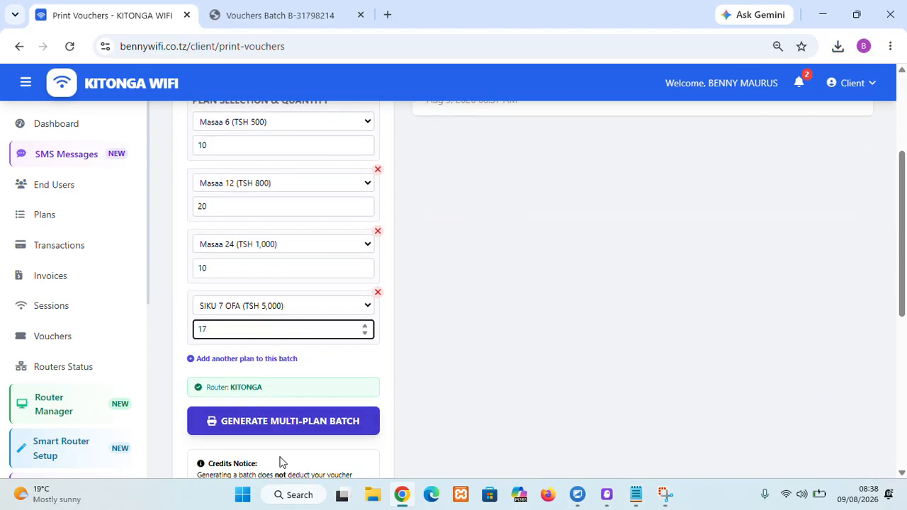
Step: Generate the multi-plan voucher batch
click(281, 391)
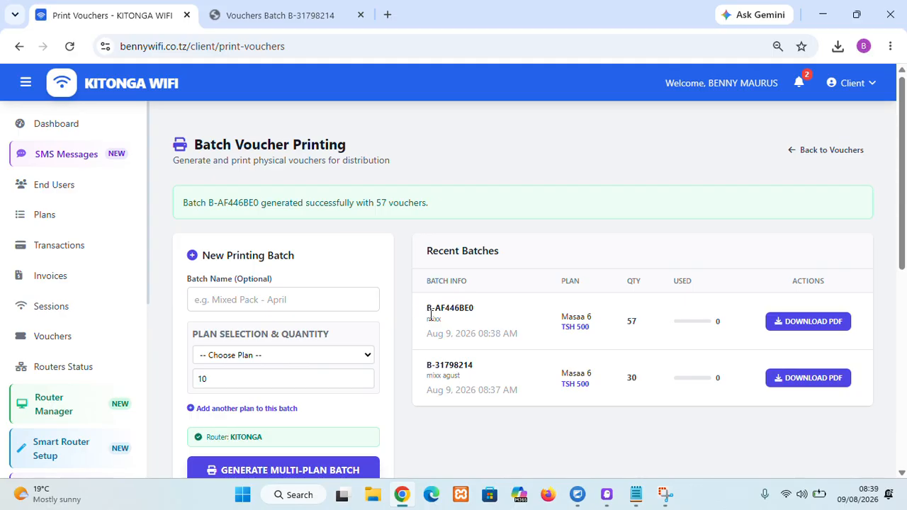
drag(430, 316, 442, 319)
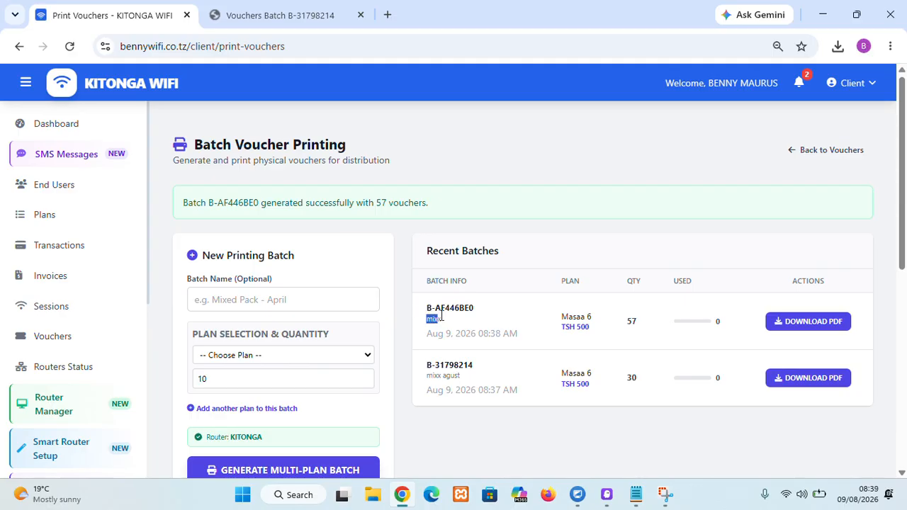
Step: Download the new batch's voucher PDF, open it and inspect the printed vouchers at 150% zoom
click(811, 323)
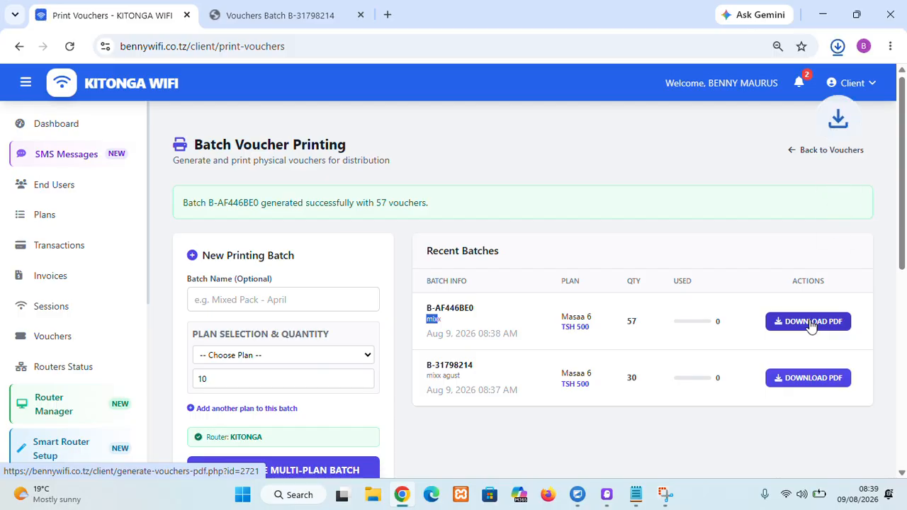
click(738, 95)
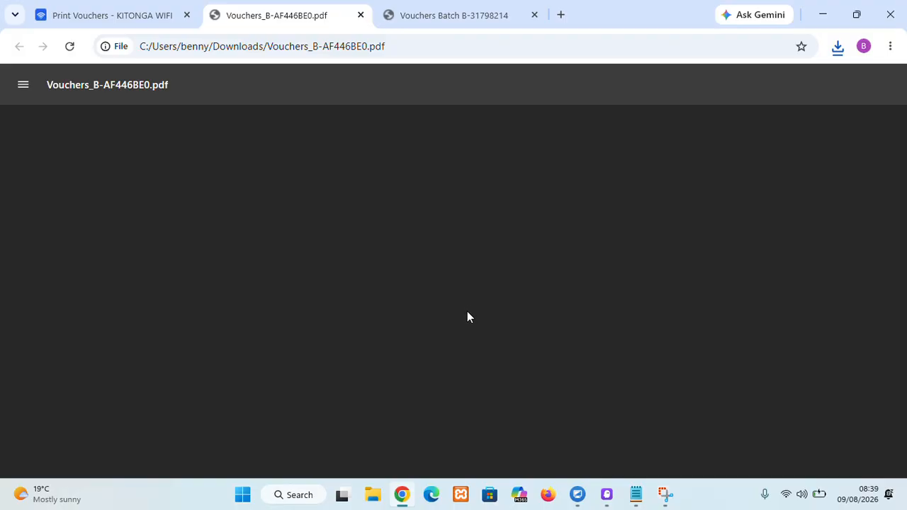
scroll(463, 315, down, 5)
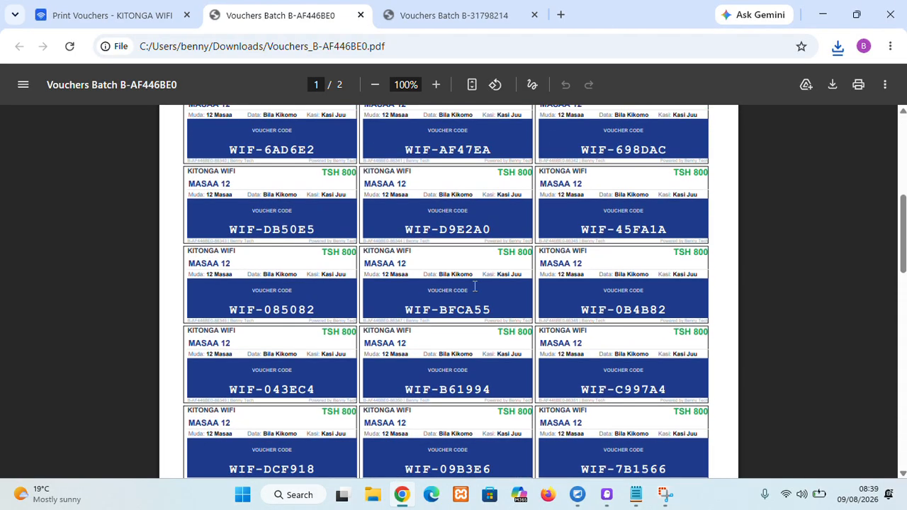
scroll(471, 304, up, 5)
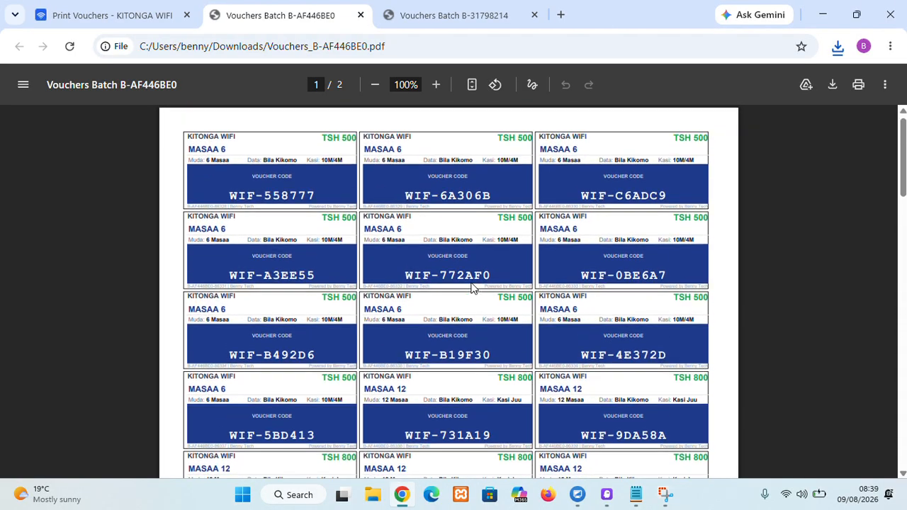
click(437, 85)
click(436, 85)
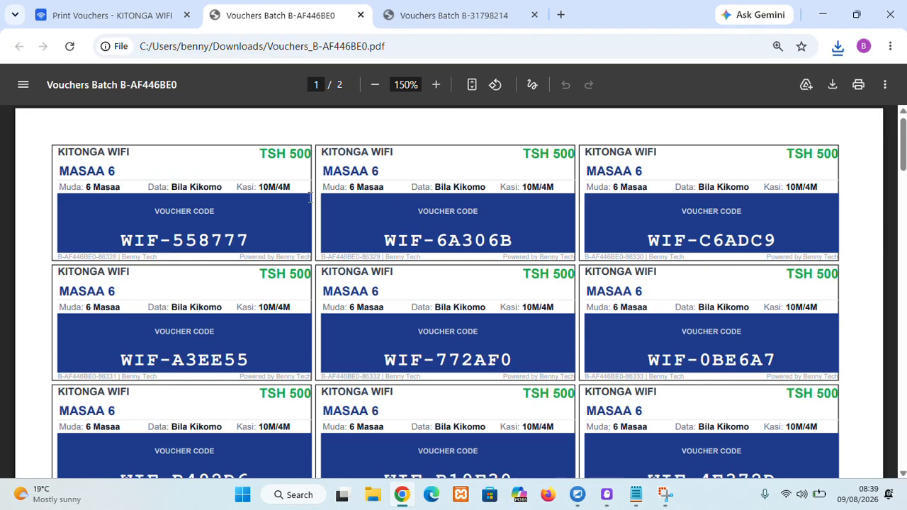
scroll(305, 181, down, 5)
click(81, 17)
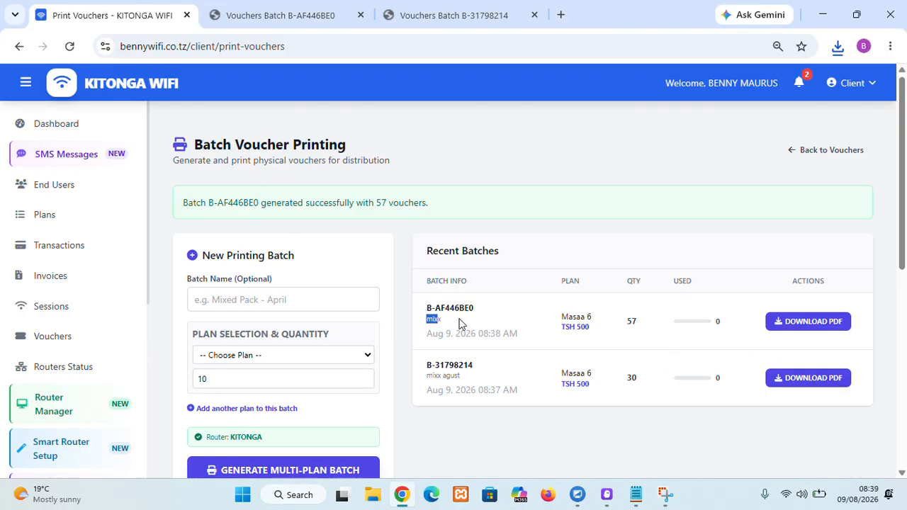
Step: Open the Dashboard and browse through the sidebar's portal sections
click(14, 122)
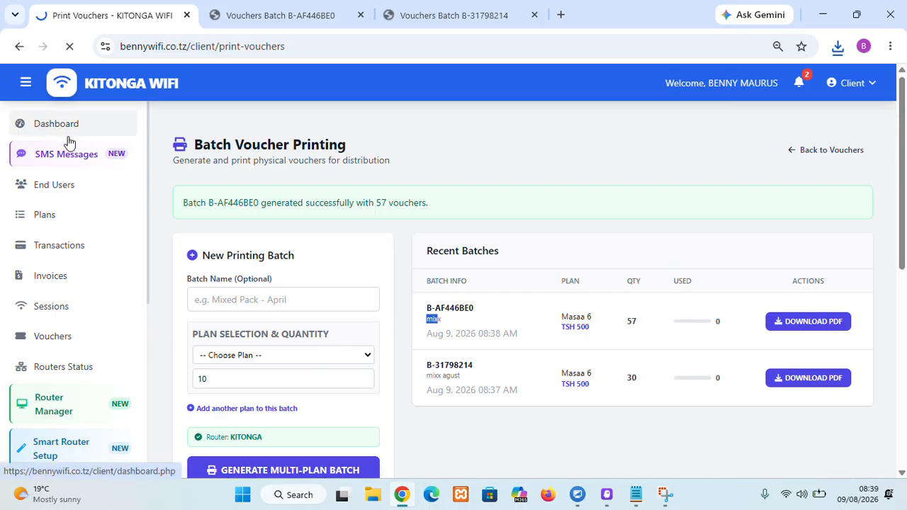
scroll(81, 337, down, 1)
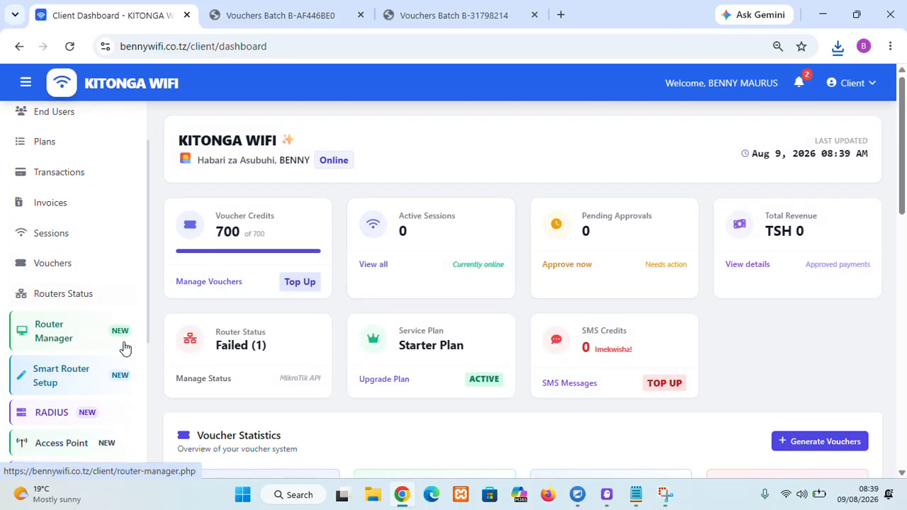
scroll(78, 338, down, 1)
scroll(111, 340, down, 1)
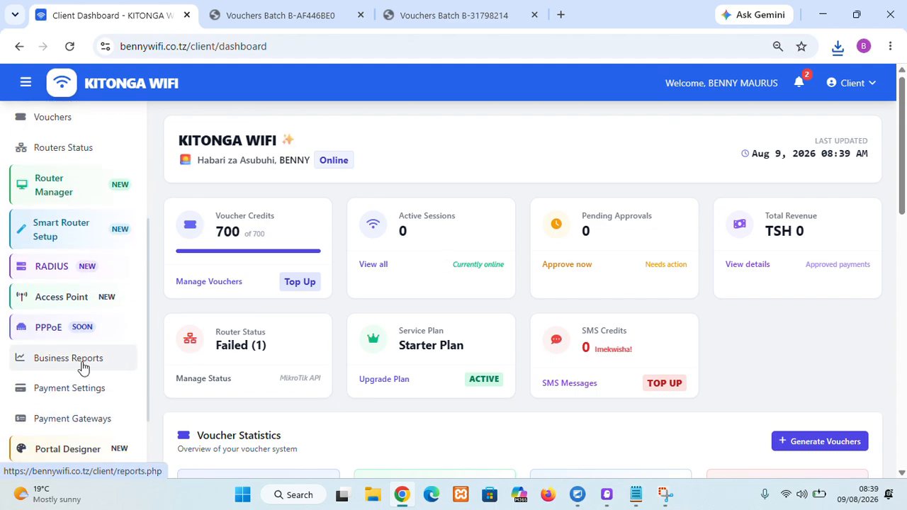
scroll(100, 348, down, 2)
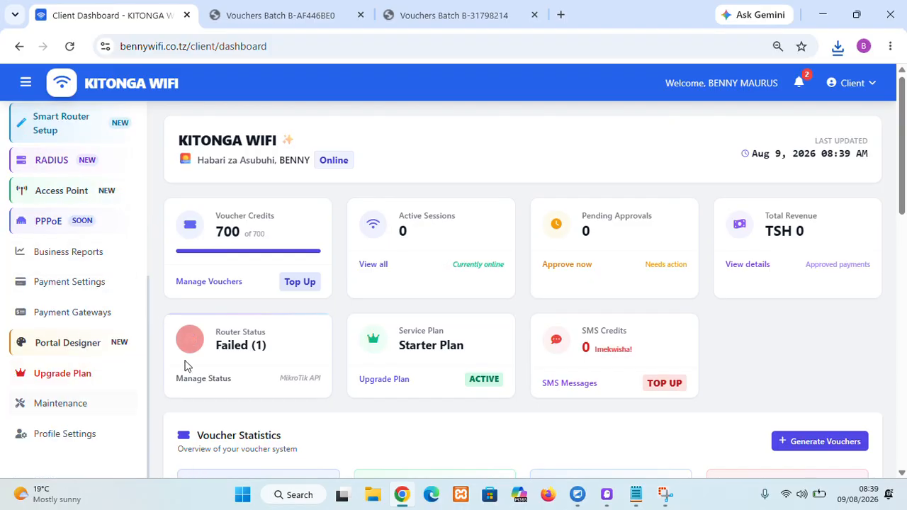
scroll(81, 324, up, 1)
scroll(80, 323, up, 3)
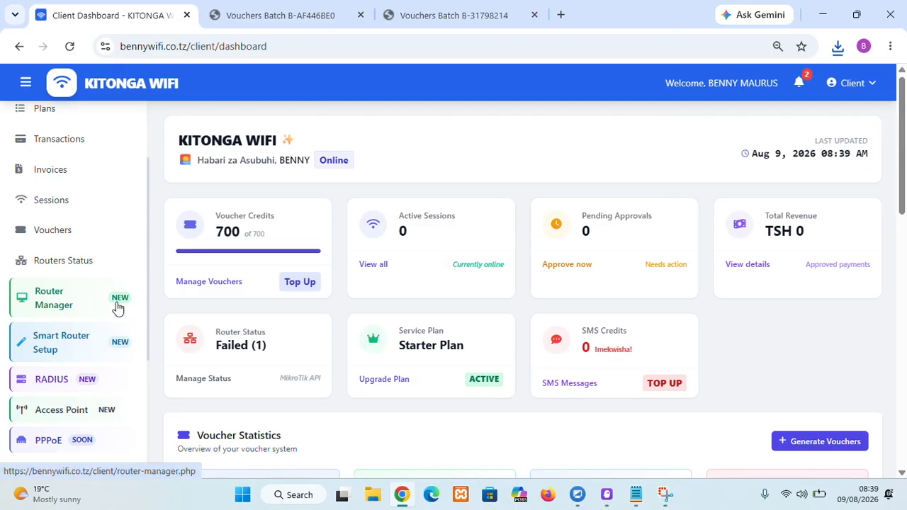